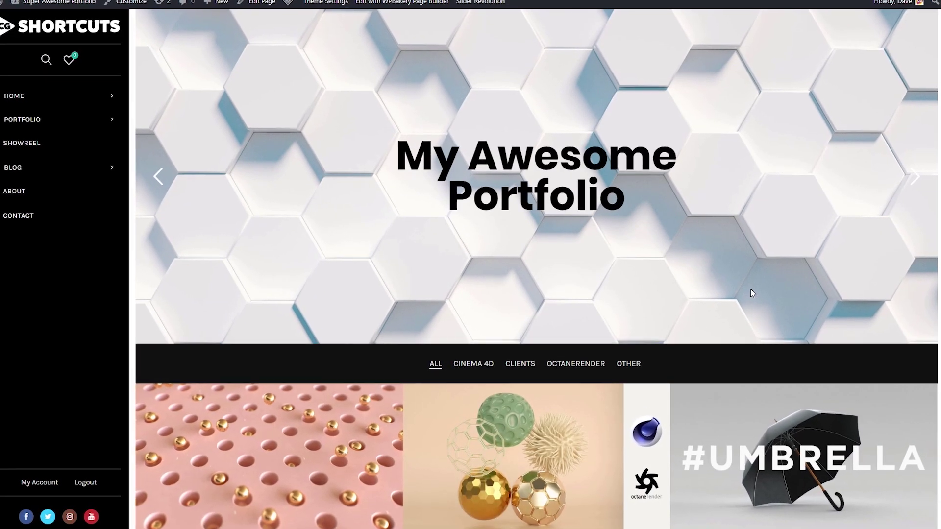
Scroll the Hostinger offer page down to the web hosting pricing plans
scroll(751, 290, down, 2)
scroll(755, 293, down, 5)
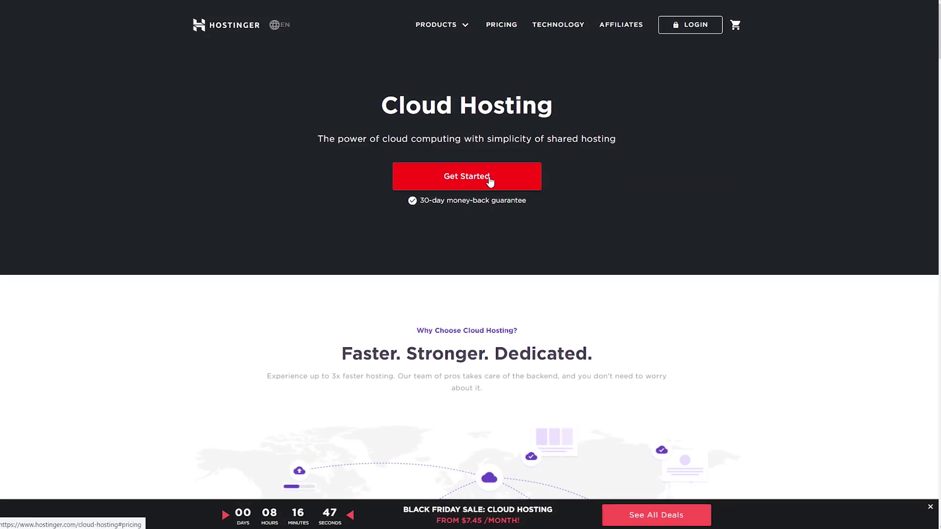
click(490, 181)
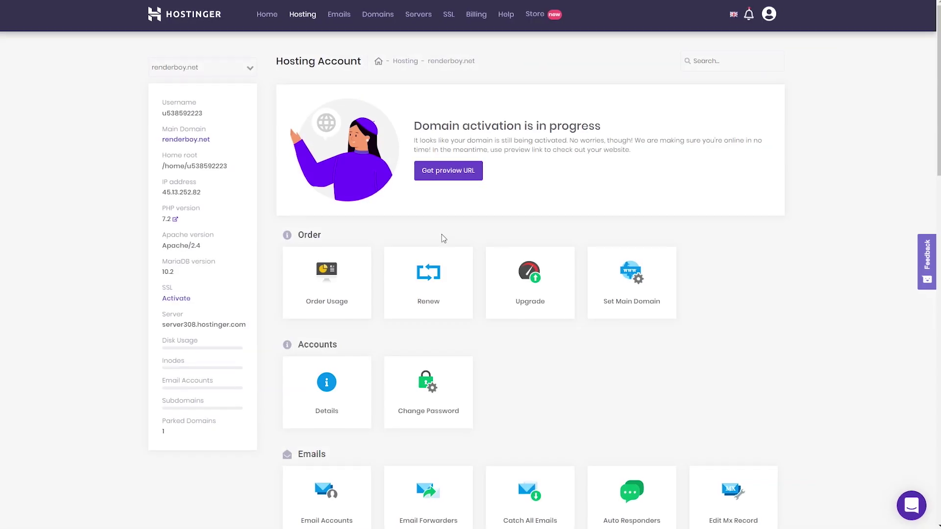
scroll(444, 294, down, 5)
scroll(445, 346, down, 5)
scroll(447, 346, up, 2)
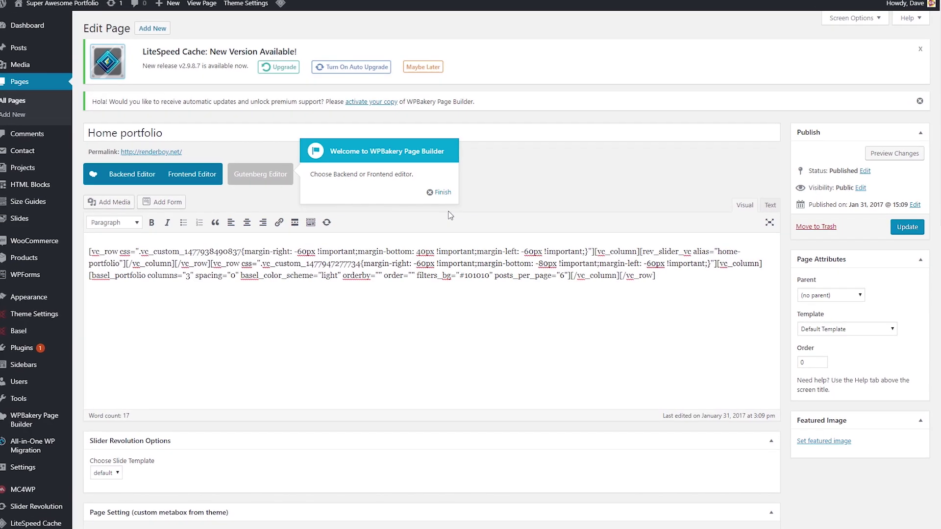
Dismiss the page builder welcome message and recolour the slider headline yellow
click(440, 192)
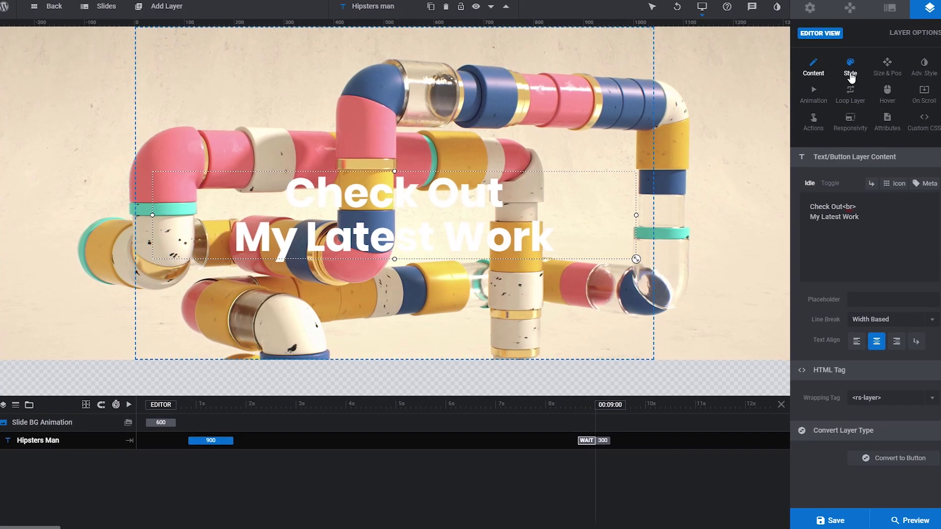
click(853, 63)
click(857, 270)
click(493, 321)
click(611, 354)
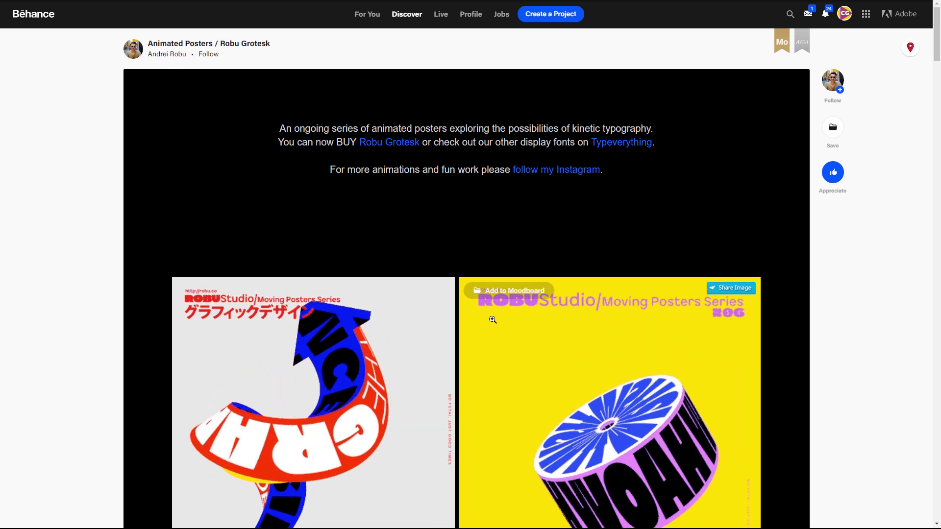
Scroll down the Robu Grotesk animated posters project to the ampersand poster
scroll(488, 325, down, 3)
scroll(488, 324, down, 14)
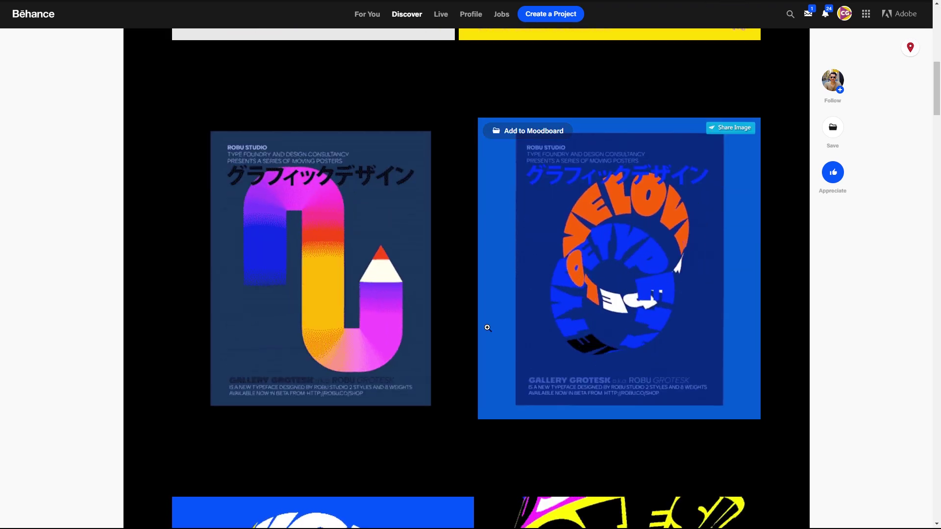
scroll(487, 330, down, 10)
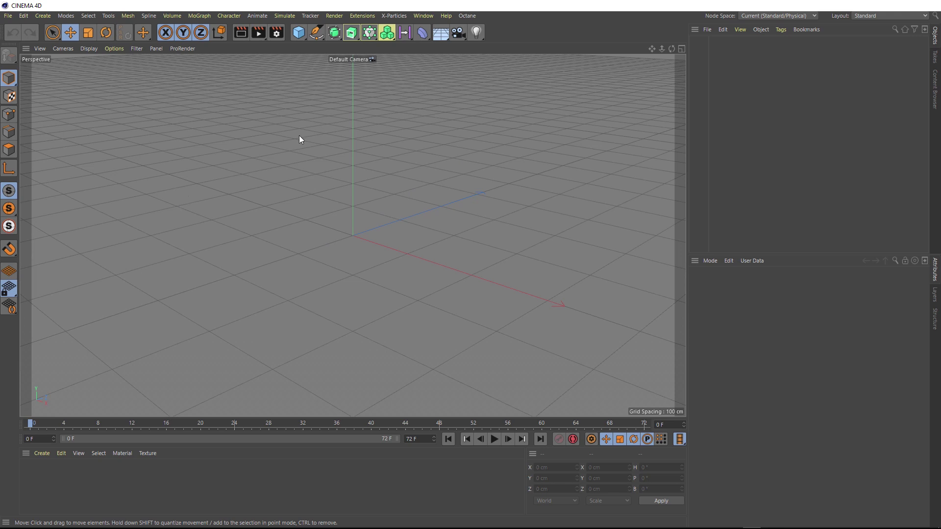
Add a Circle spline to the scene, viewed head-on
click(317, 36)
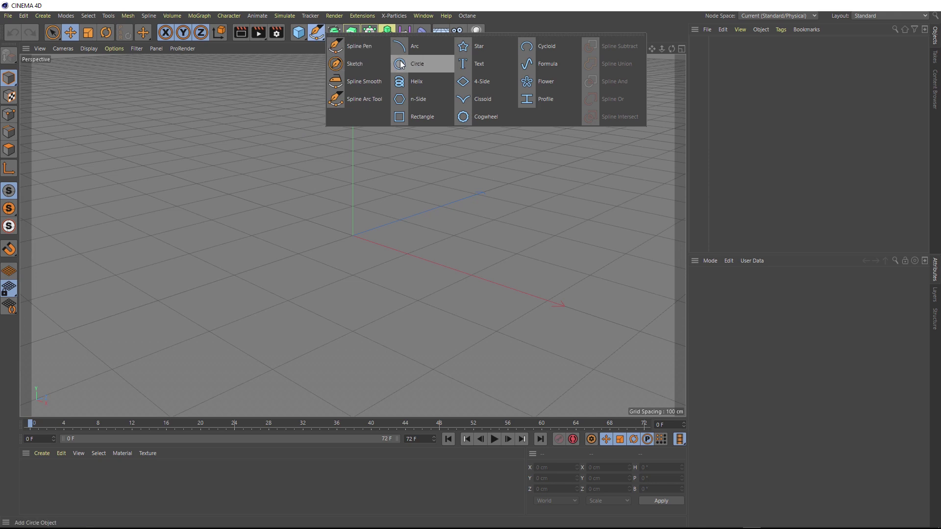
click(424, 65)
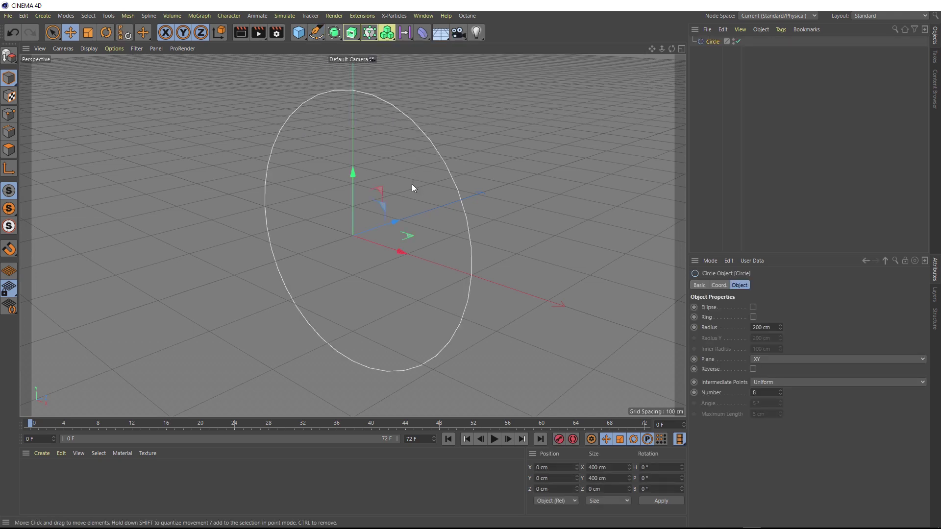
mouse_move(406, 191)
alt+mouse_down()
mouse_move(401, 197)
mouse_move(414, 205)
mouse_move(470, 197)
alt+mouse_up()
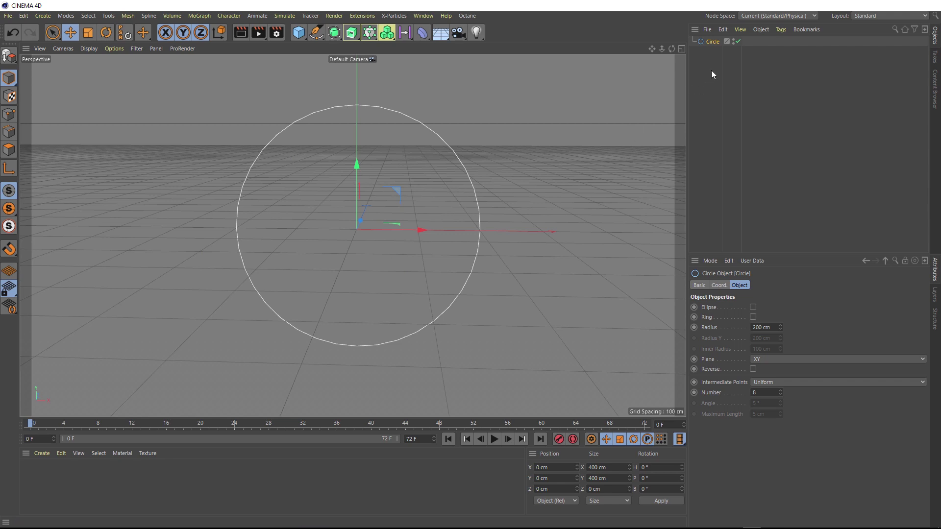
Add a Twist deformer under the Circle with a 180° angle, forming a figure-eight
click(423, 35)
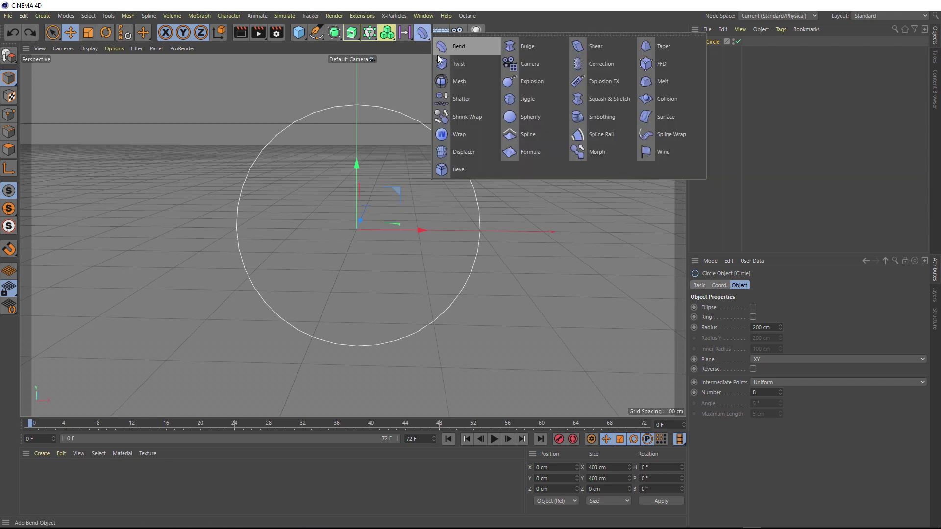
shift+click(483, 62)
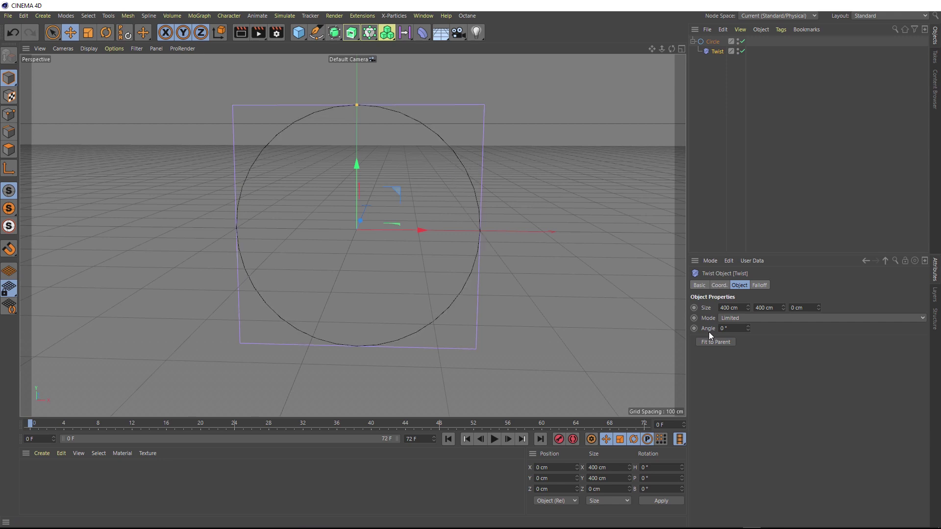
mouse_move(748, 328)
mouse_down()
mouse_move(794, 328)
mouse_move(748, 332)
mouse_up()
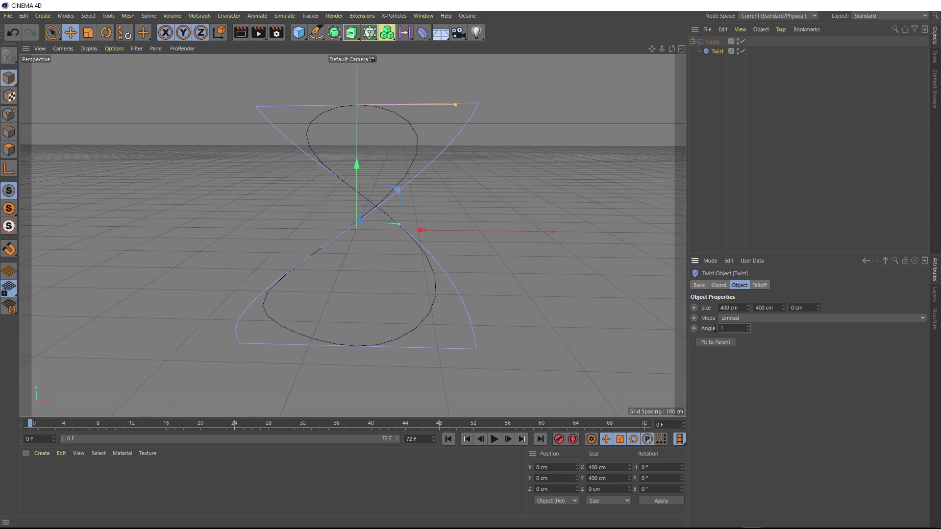
key(Return)
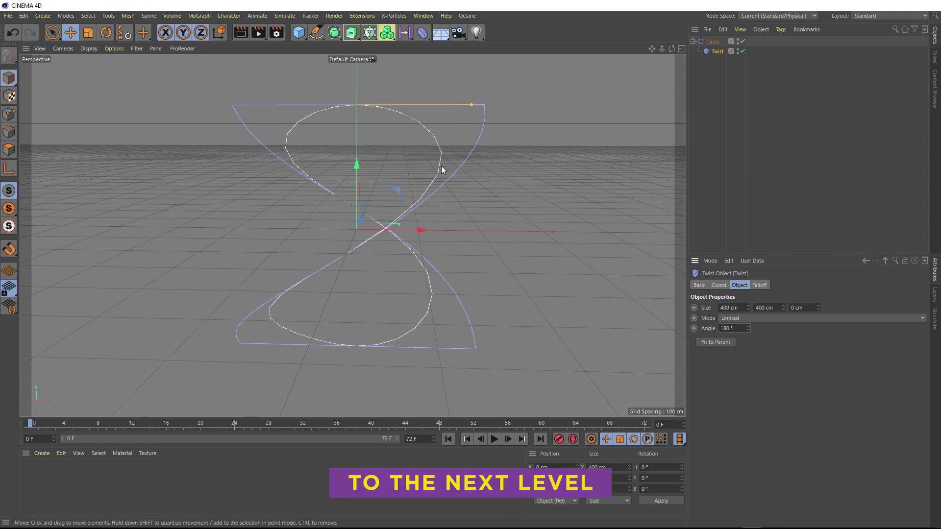
Bank the Twist deformer 90° in its Coord. settings
click(719, 286)
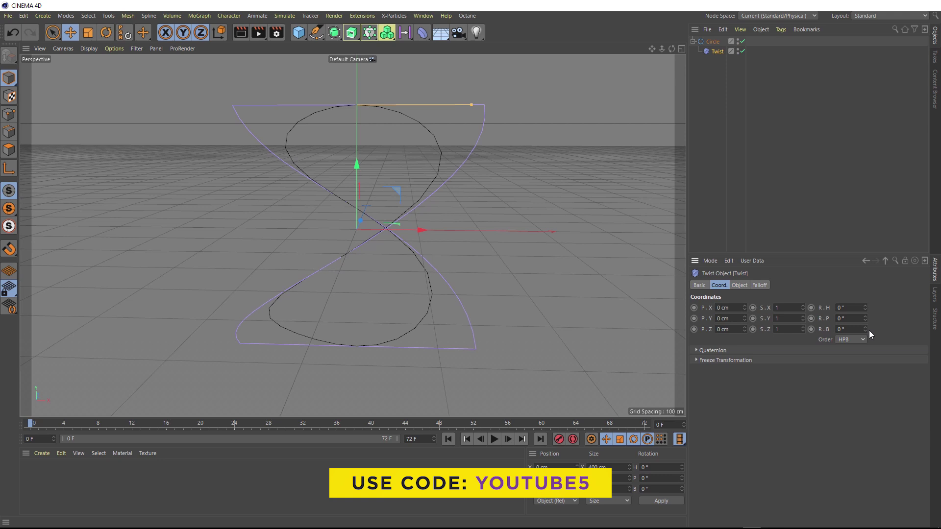
drag(866, 329, 866, 301)
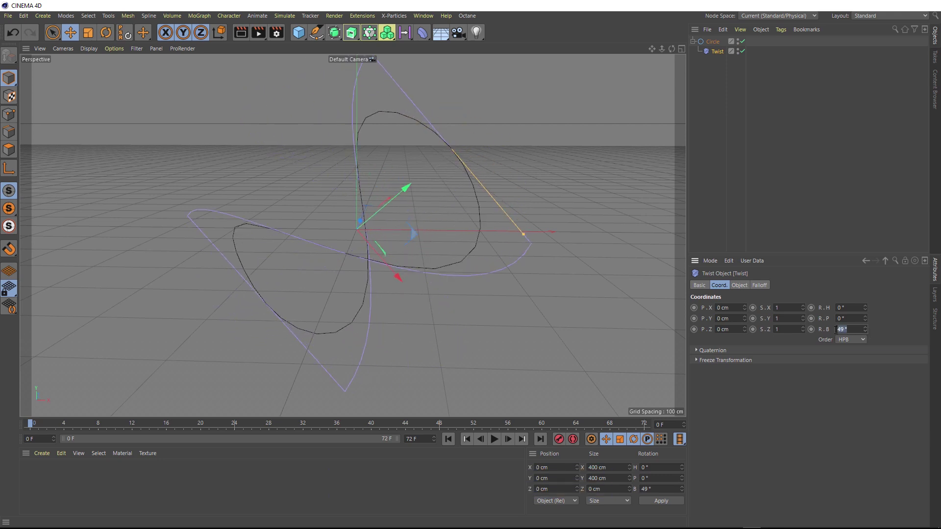
key(Return)
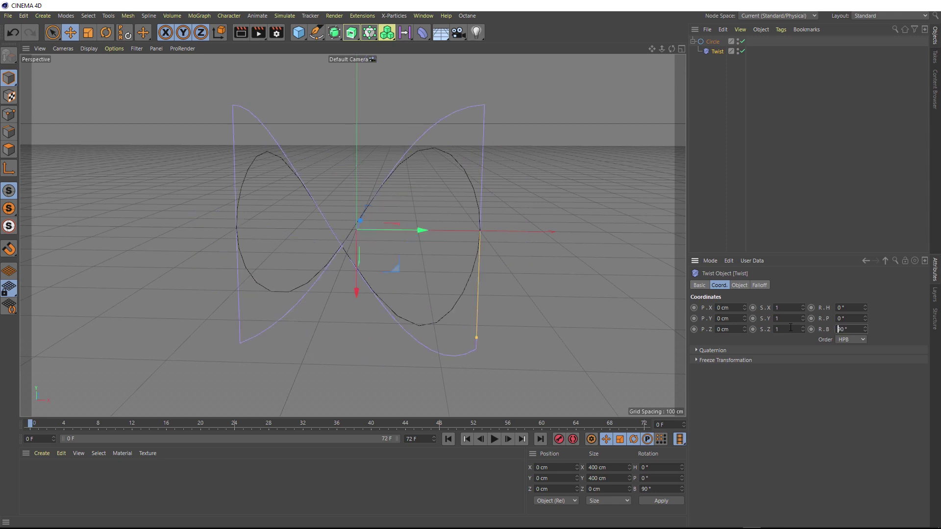
alt+drag(379, 278, 395, 273)
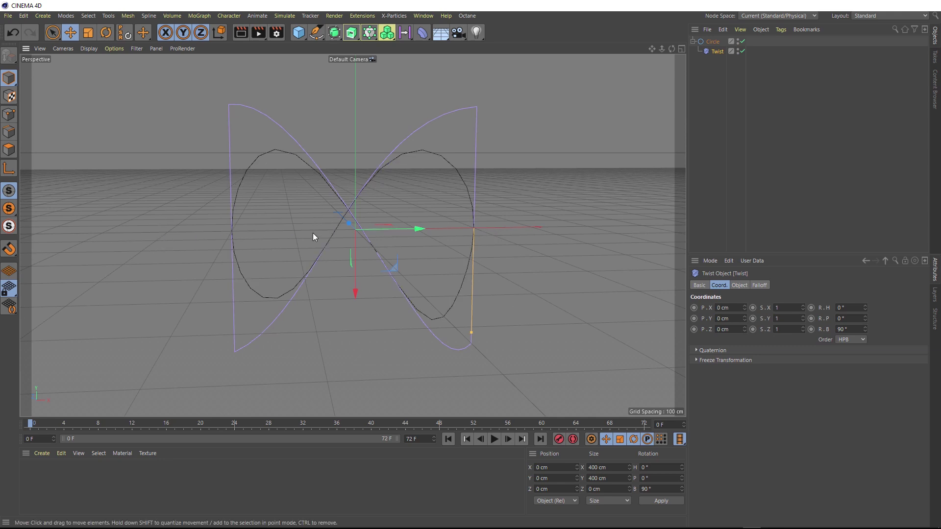
Set the Twist deformer's Size Y to 800 cm
click(736, 285)
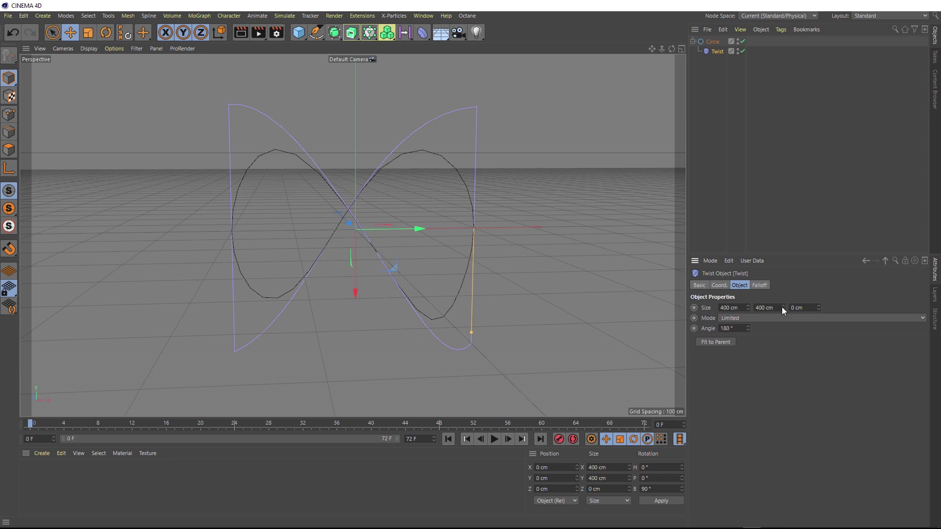
drag(782, 307, 783, 287)
alt+drag(493, 283, 487, 283)
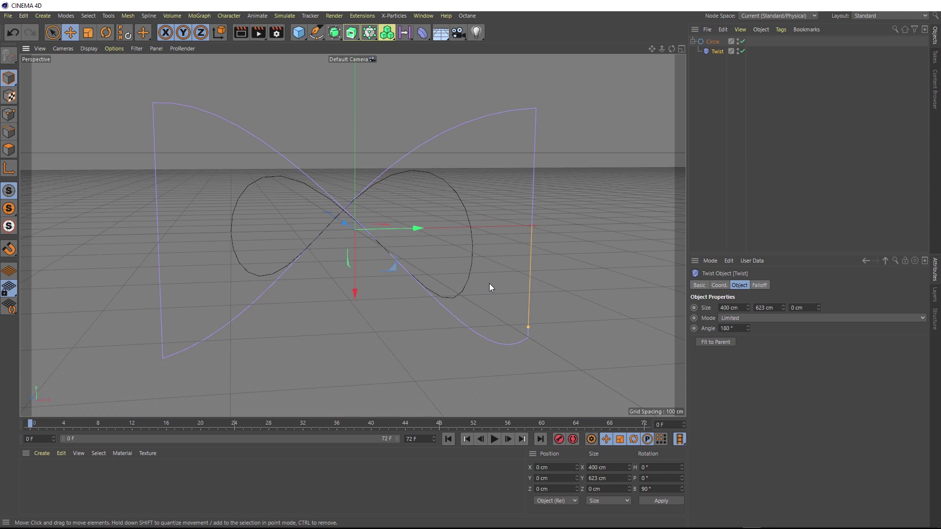
drag(774, 308, 756, 308)
text(800)
mouse_move(466, 236)
alt+mouse_down()
mouse_move(477, 242)
mouse_move(453, 228)
alt+mouse_up()
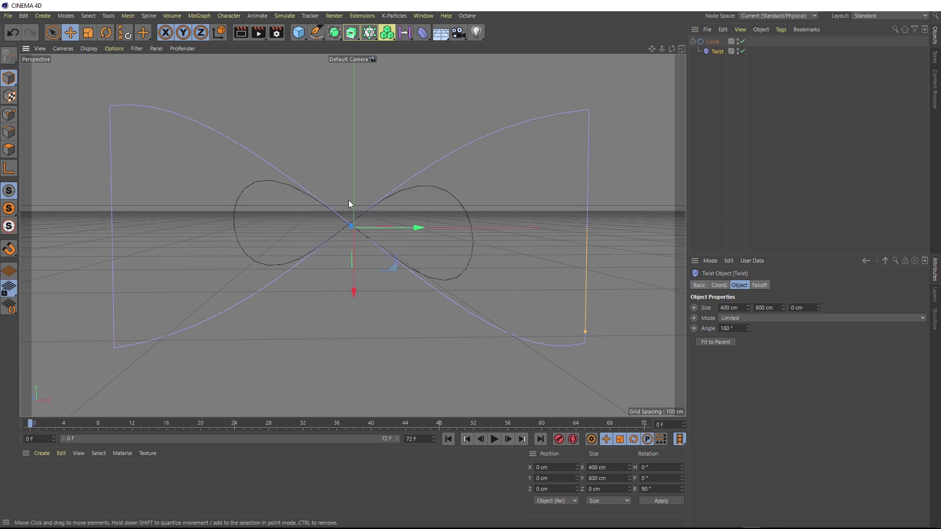
Add a Plane primitive oriented to face +Z
click(299, 33)
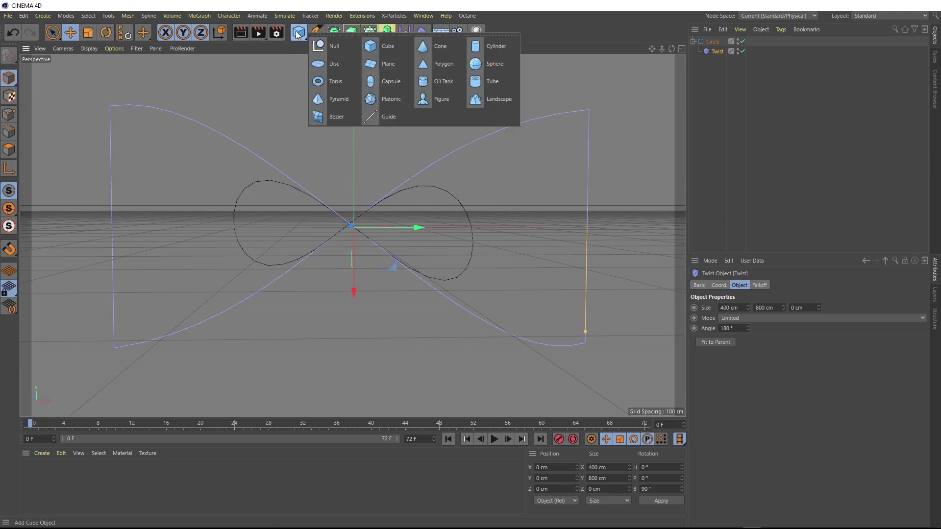
click(399, 63)
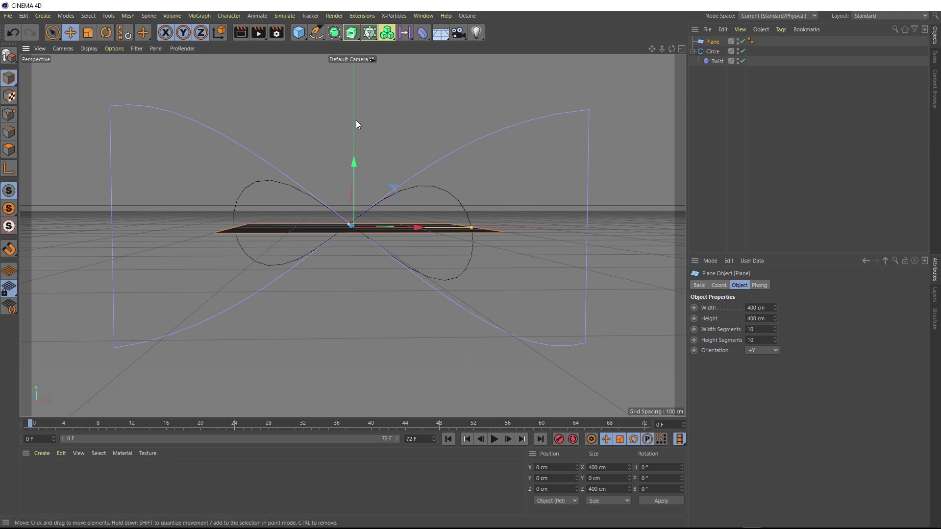
click(756, 347)
key(Down)
key(Return)
scroll(758, 349, down, 1)
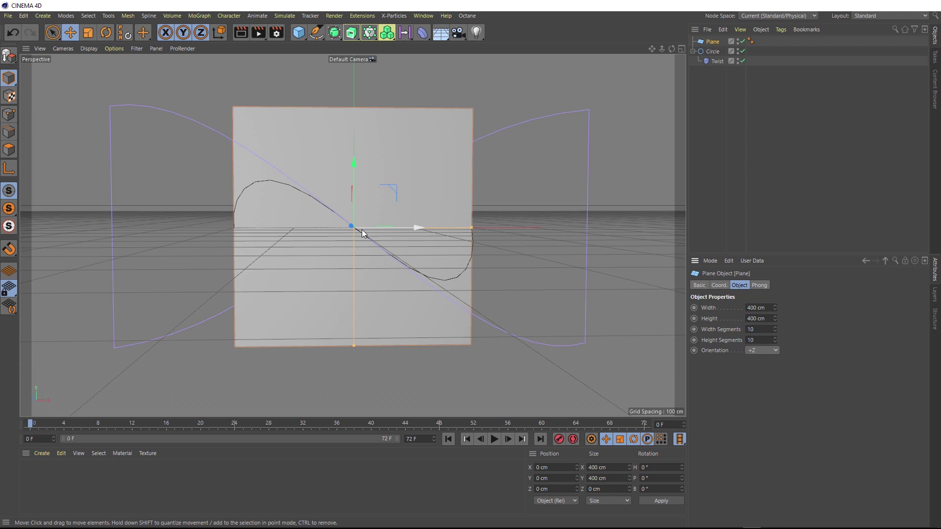
Size the Plane to 50 cm wide and 800 cm tall
drag(472, 230, 363, 231)
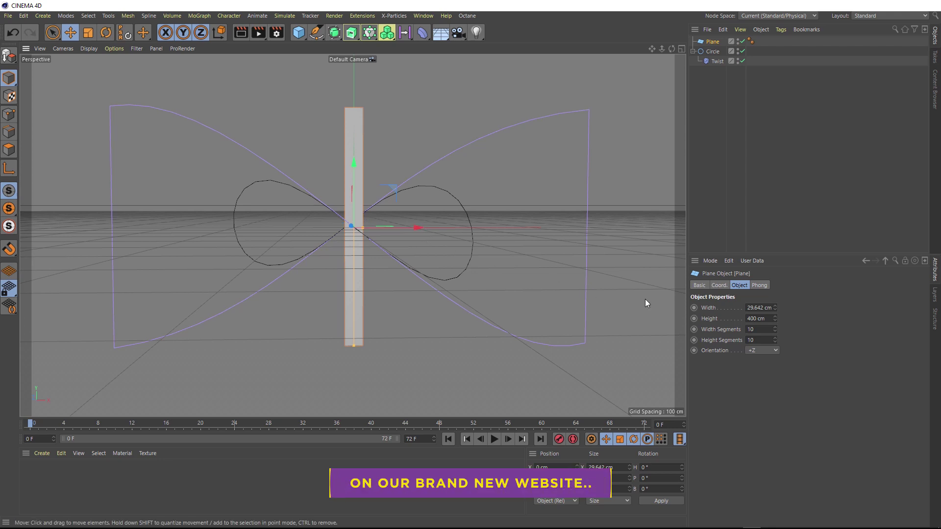
click(760, 307)
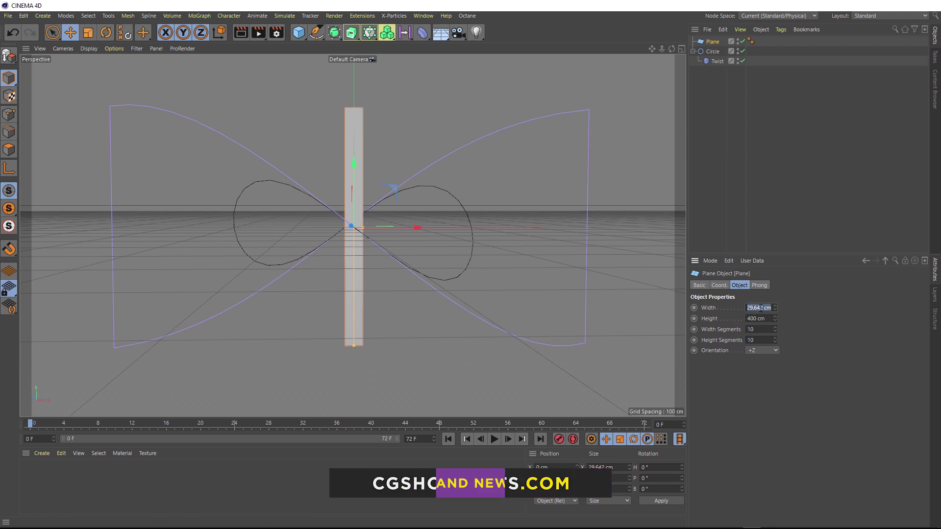
text(50)
key(Return)
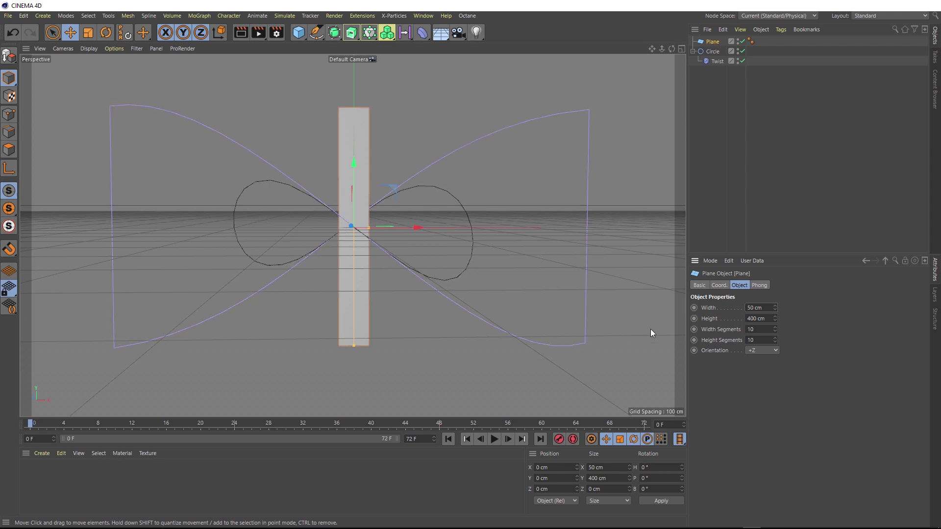
click(768, 318)
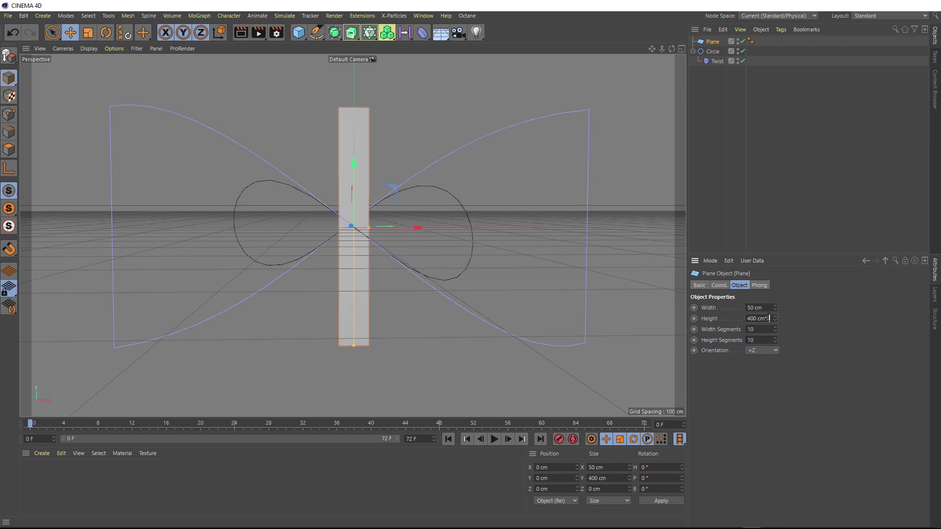
key(Return)
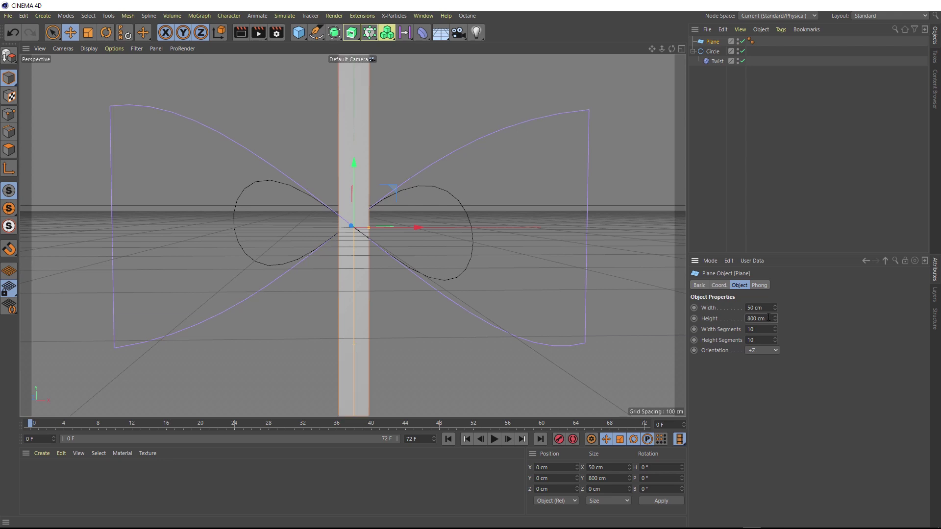
scroll(351, 248, down, 5)
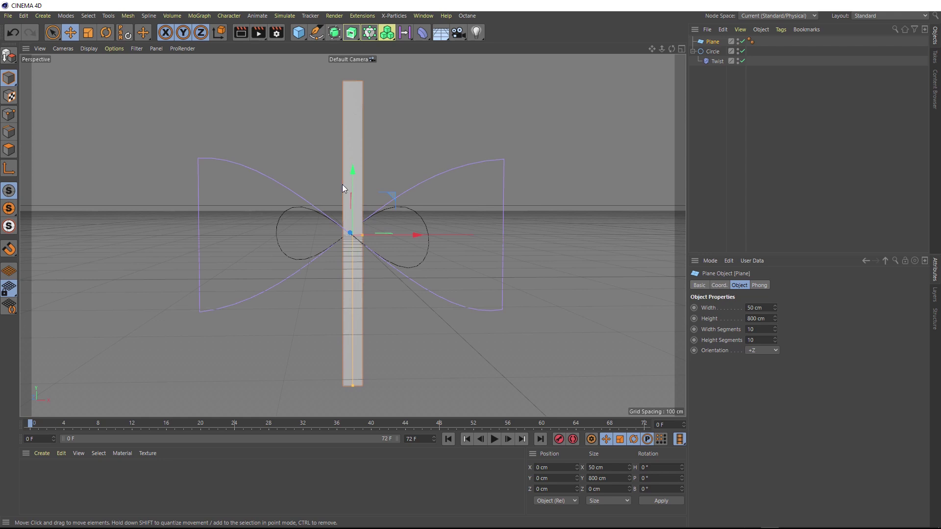
Put the Plane inside a new MoGraph Cloner
alt+drag(349, 105, 321, 201)
scroll(321, 201, up, 5)
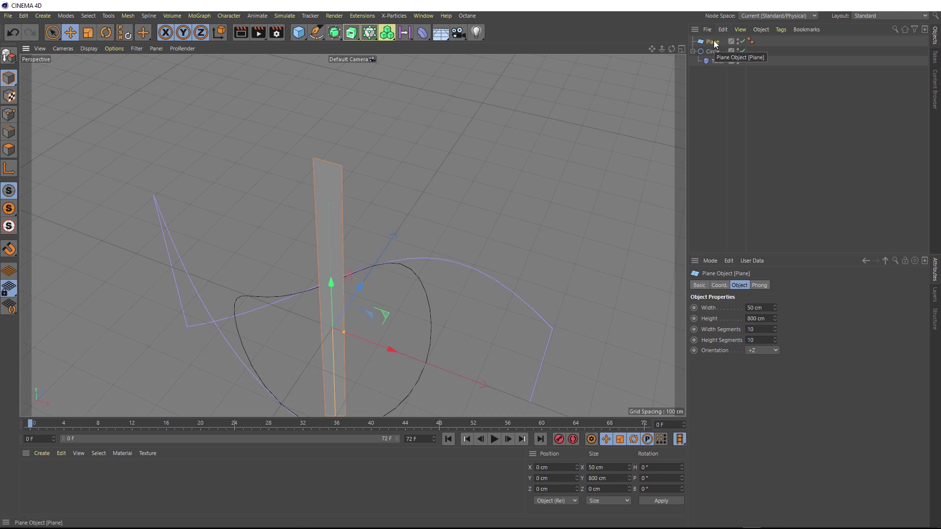
click(191, 16)
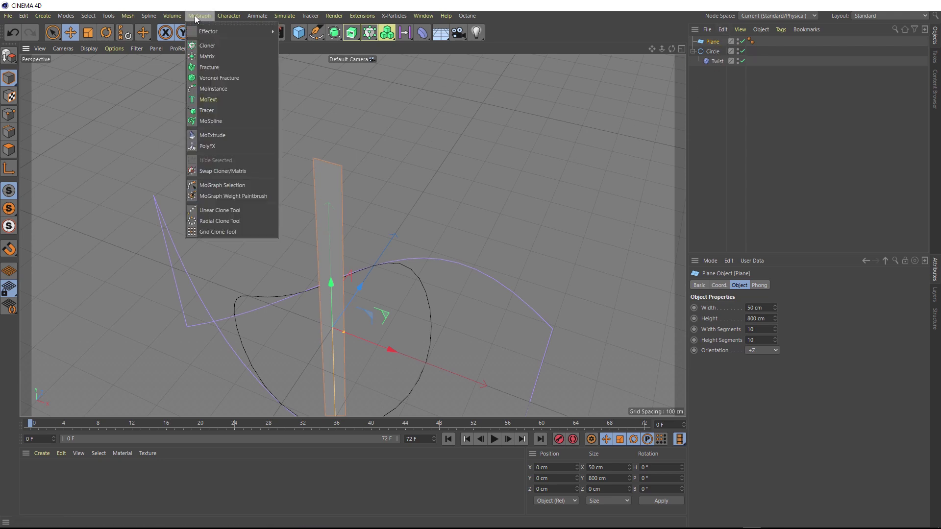
alt+click(228, 45)
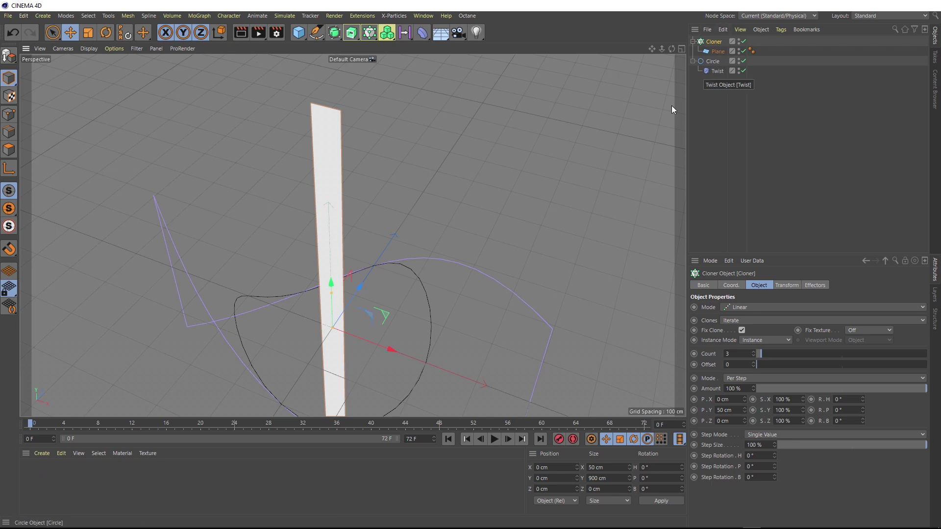
mouse_move(639, 131)
alt+mouse_down()
mouse_move(399, 303)
mouse_move(387, 362)
mouse_move(346, 362)
alt+mouse_up()
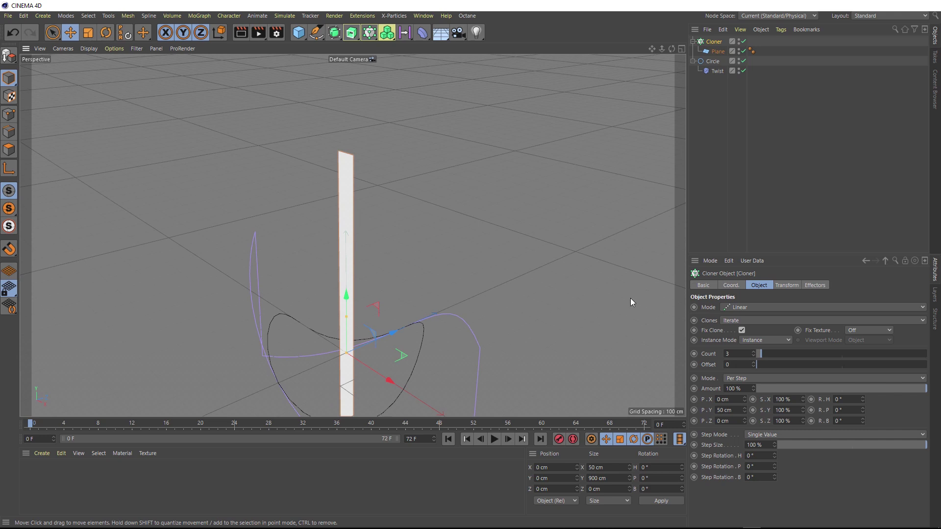
Set the Cloner to Radial mode with 6 clones at a 43 cm radius
click(747, 307)
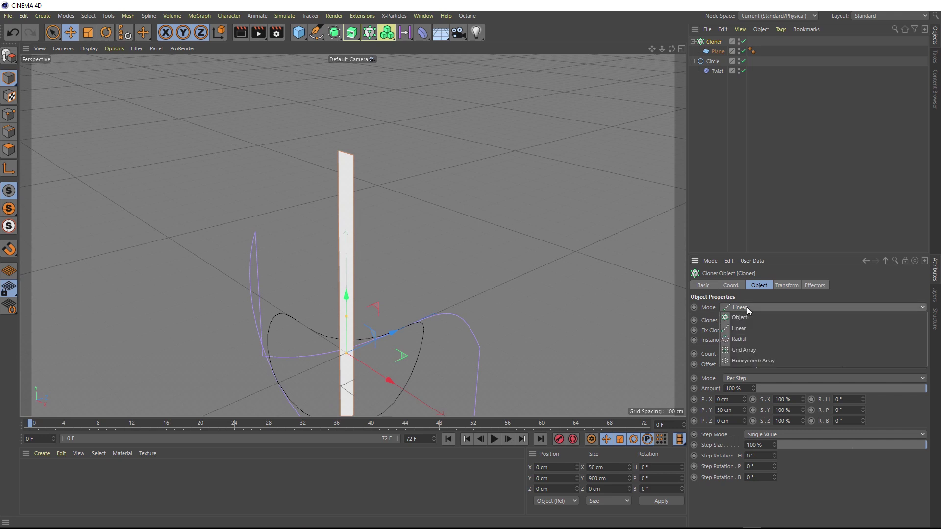
click(743, 339)
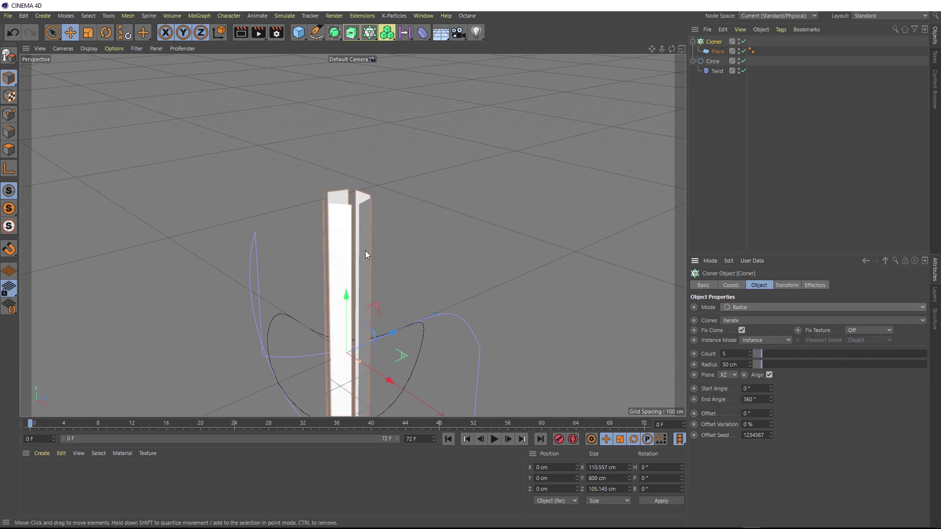
mouse_move(357, 243)
alt+mouse_down()
mouse_move(348, 187)
mouse_move(359, 297)
mouse_move(340, 201)
mouse_move(376, 211)
mouse_move(367, 207)
alt+mouse_up()
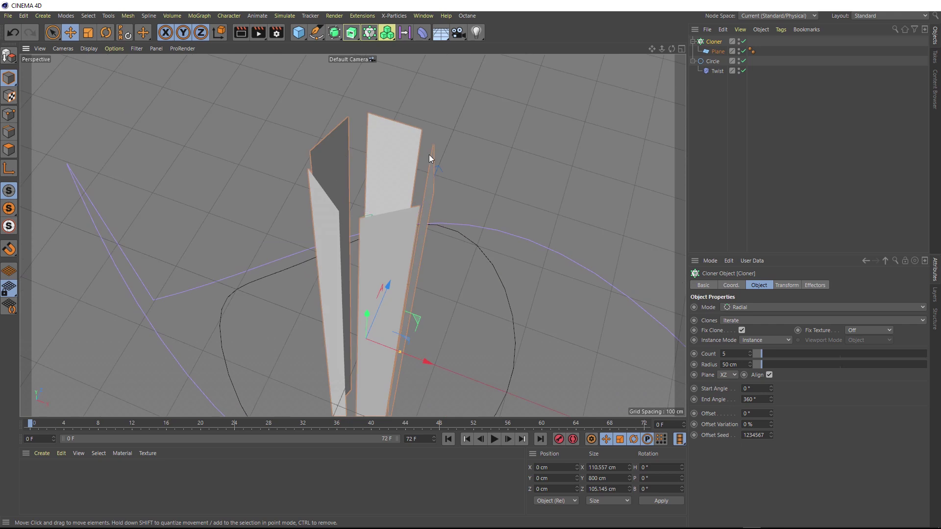
click(739, 354)
text(6)
key(Return)
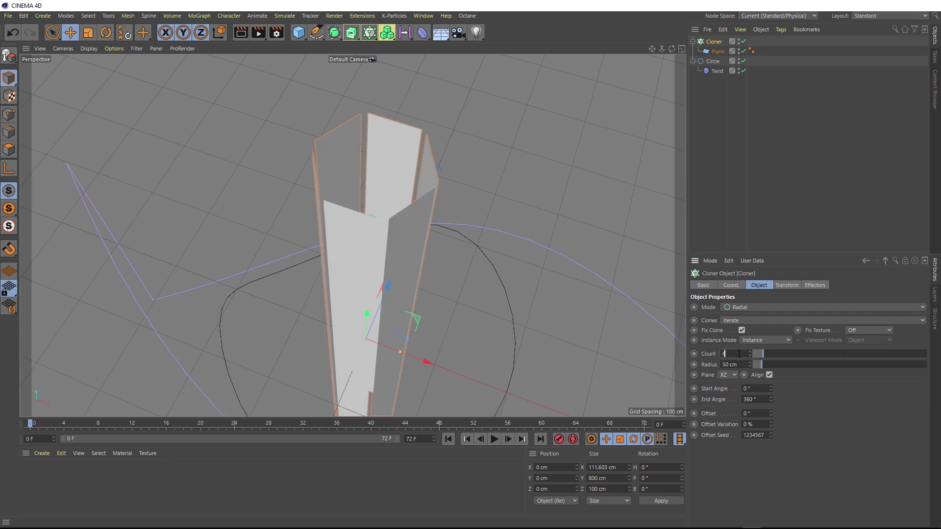
mouse_move(405, 187)
alt+mouse_down()
mouse_move(361, 206)
mouse_move(412, 180)
mouse_move(369, 192)
alt+mouse_up()
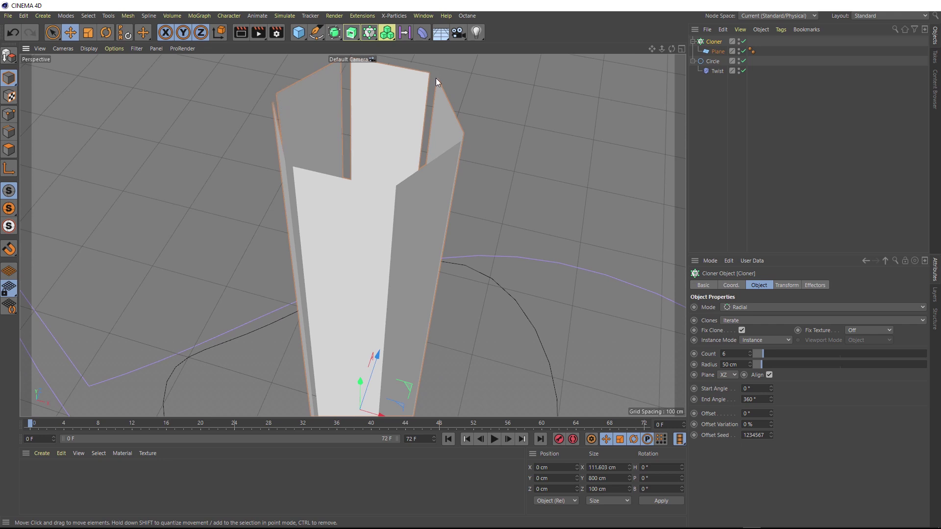
scroll(434, 69, up, 6)
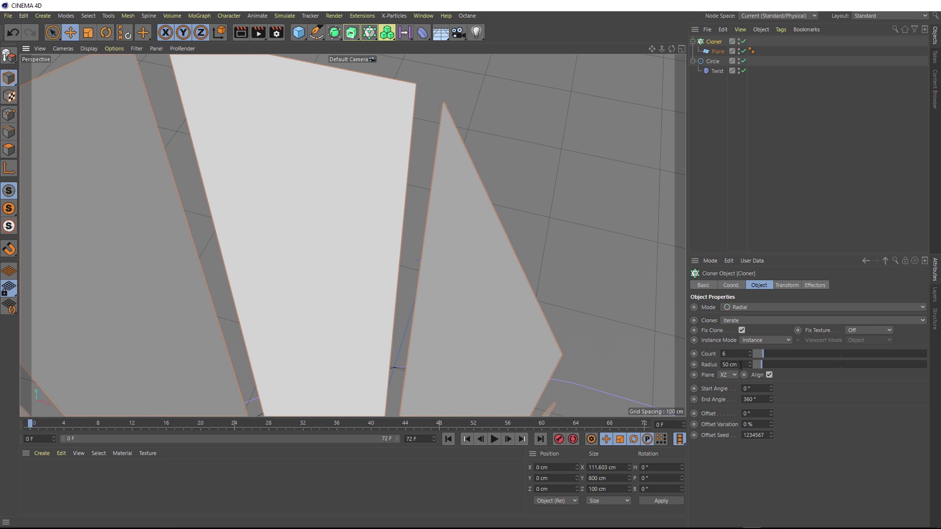
scroll(740, 365, down, 6)
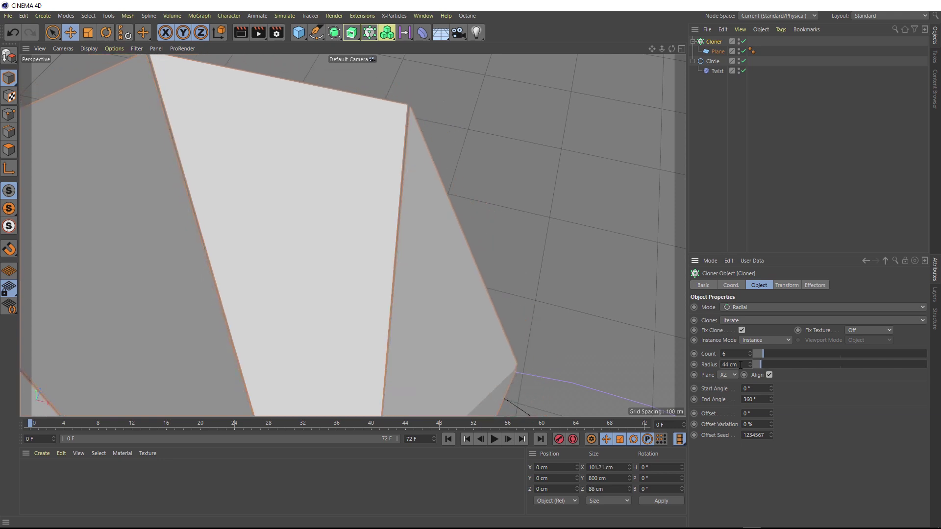
scroll(741, 365, down, 1)
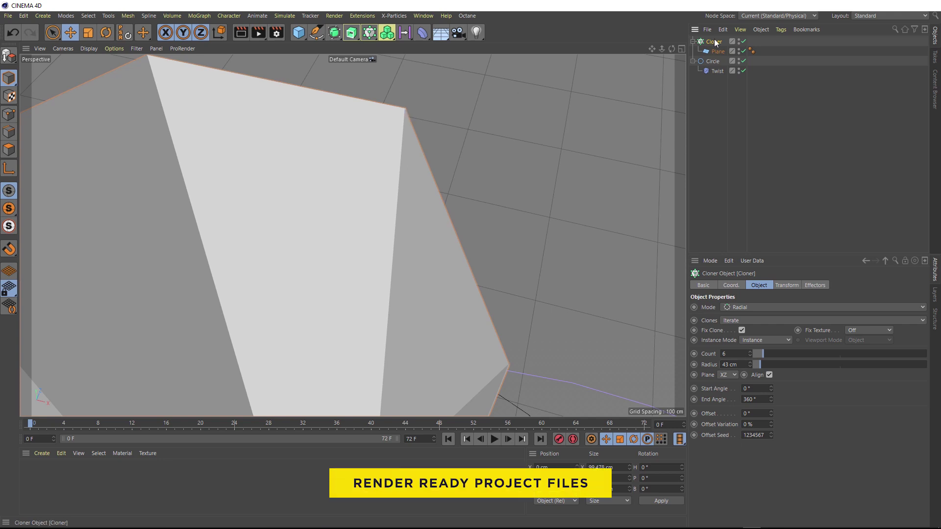
Wrap the Cloner in a Connect object with a 1 cm weld tolerance
click(333, 33)
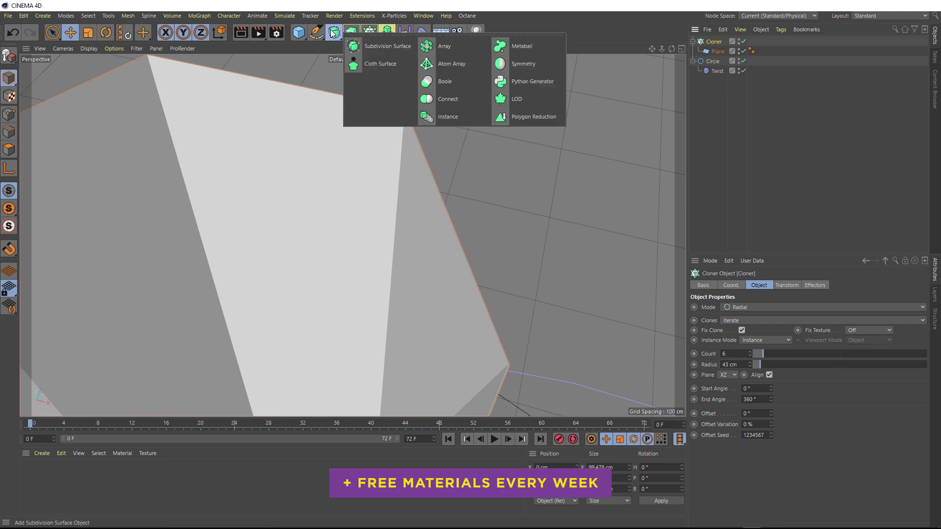
alt+click(470, 101)
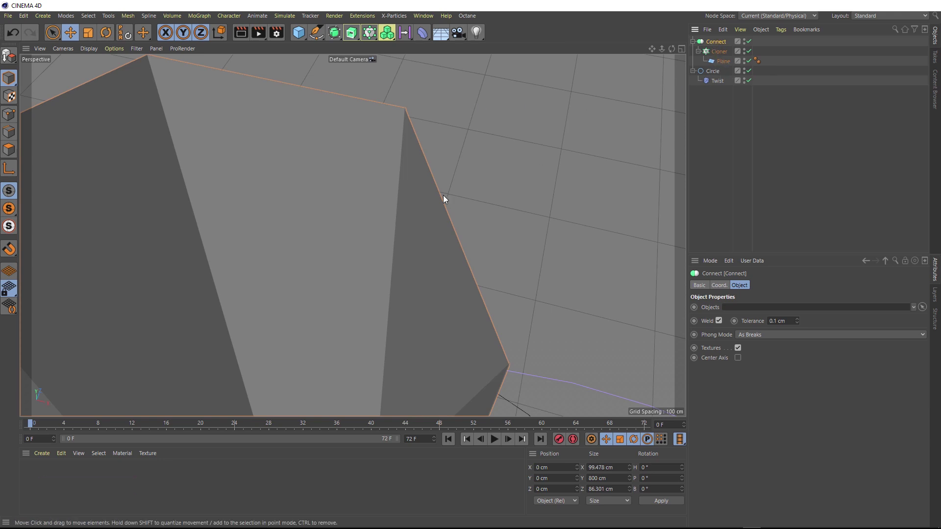
scroll(405, 108, up, 5)
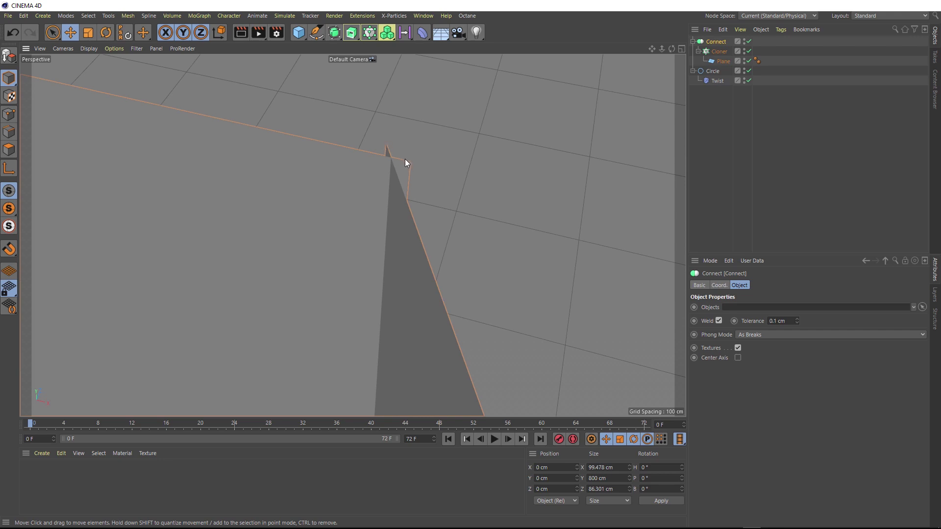
drag(795, 320, 767, 321)
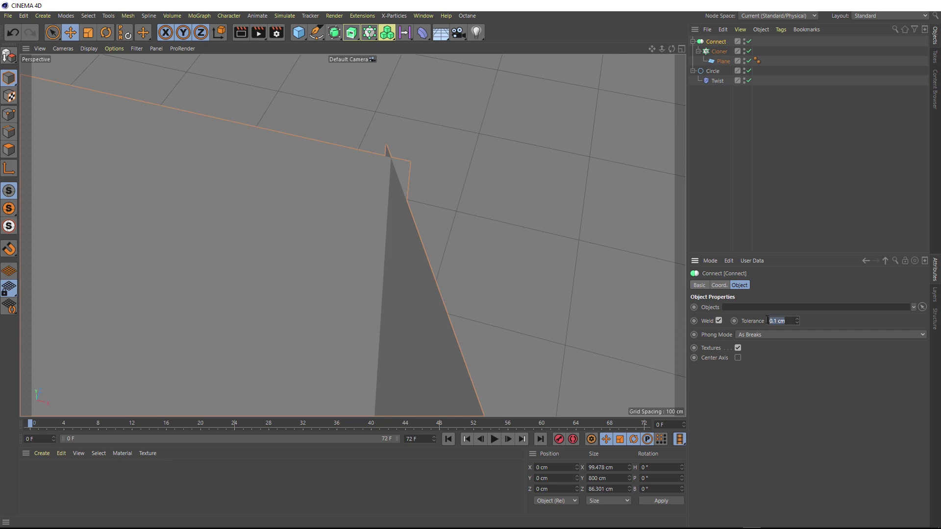
key(Return)
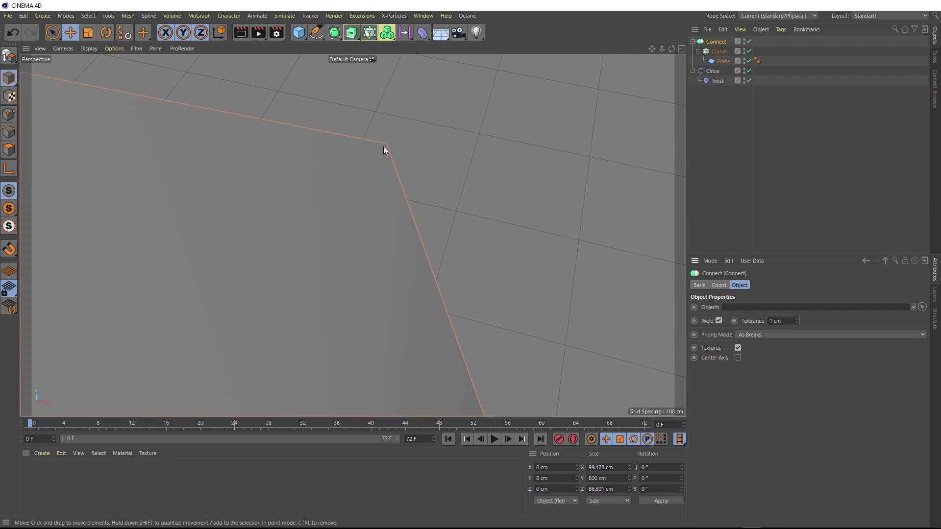
middle_drag(383, 146, 336, 210)
middle_drag(334, 296, 385, 217)
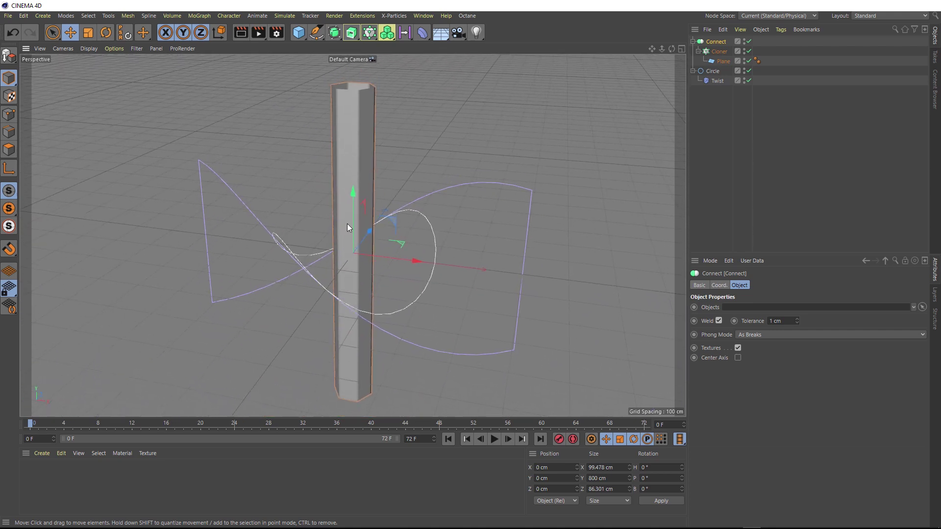
Group the Connect object under a null renamed 'Tube'
middle_drag(387, 260, 435, 228)
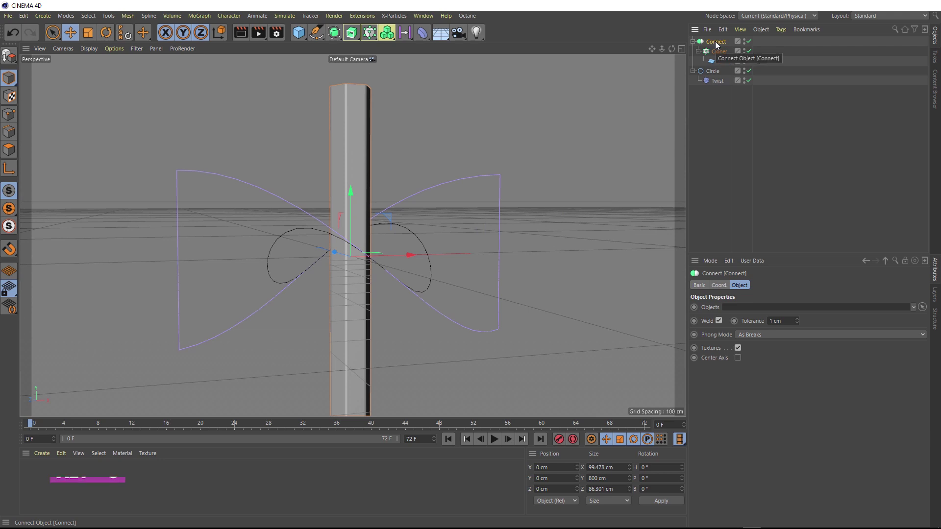
key(alt+g)
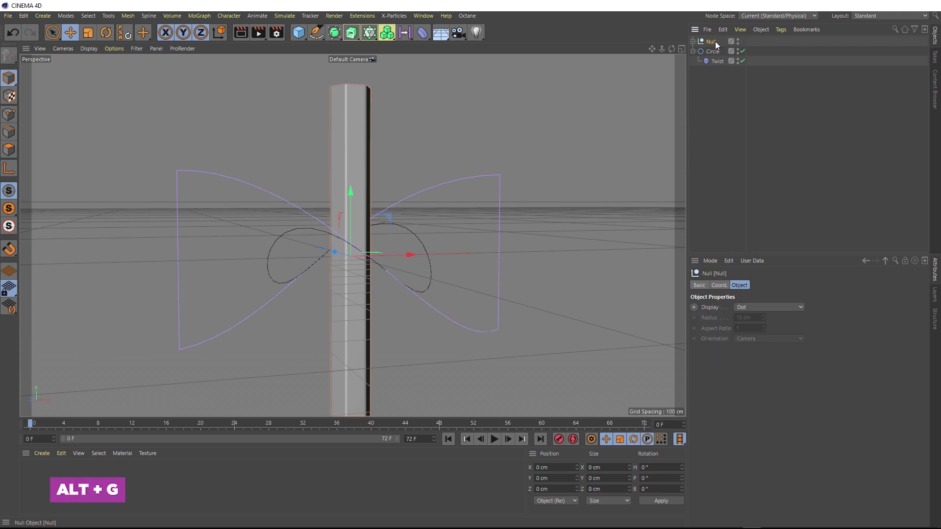
double_click(710, 42)
text(Tube)
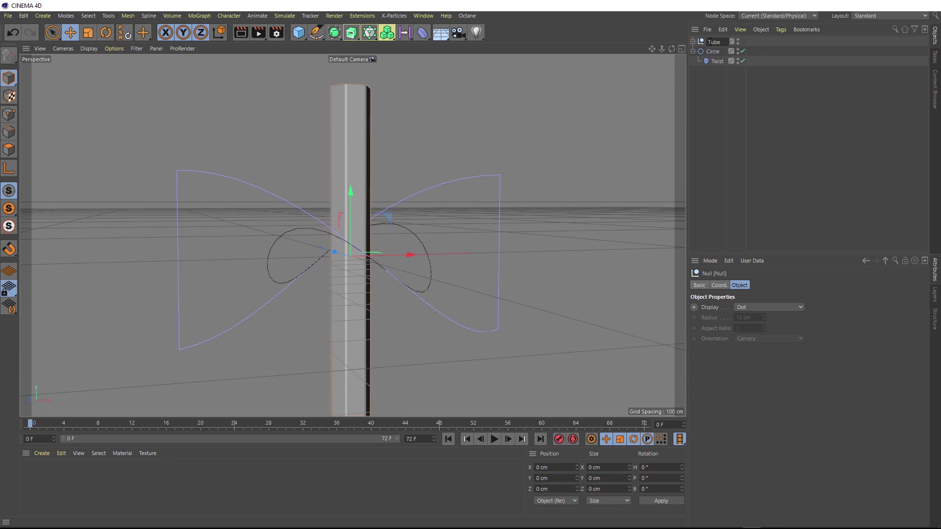
key(Return)
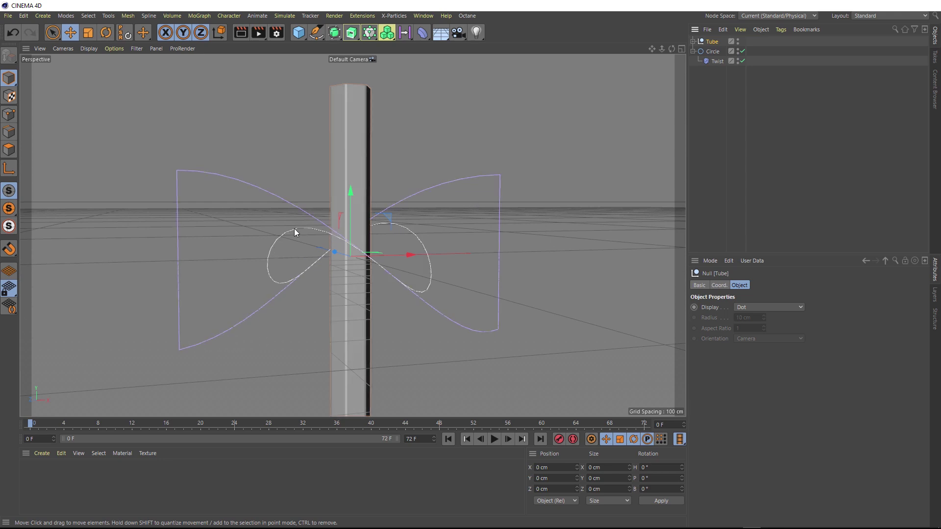
click(424, 34)
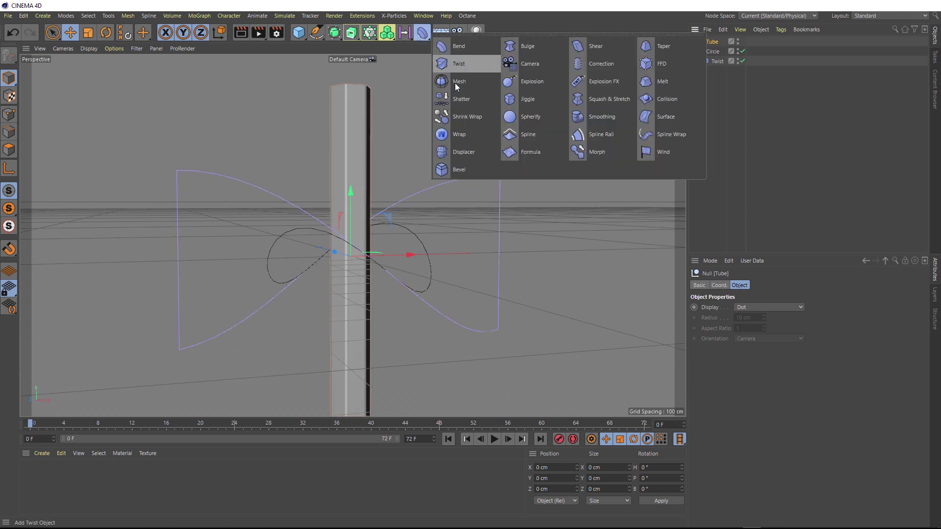
Add a Spline Wrap along the Circle, placed inside Tube below Connect
click(679, 134)
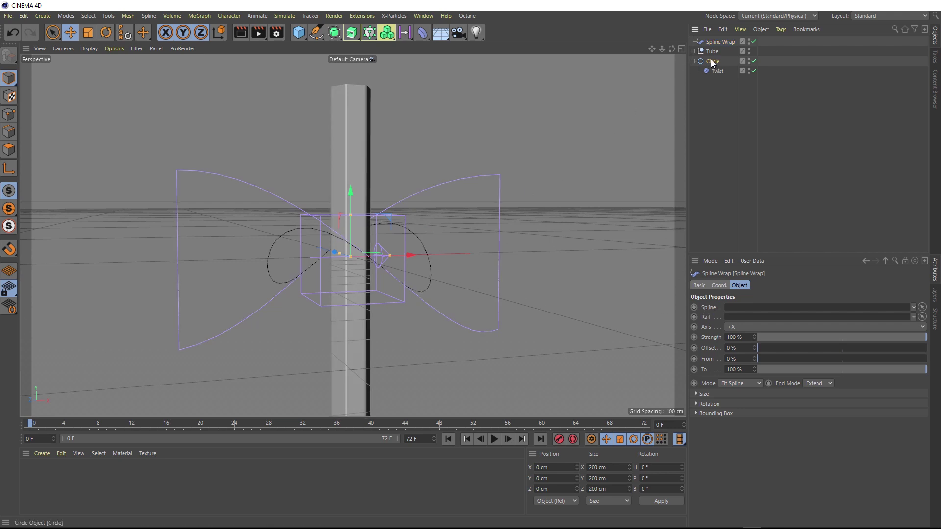
drag(720, 219, 730, 311)
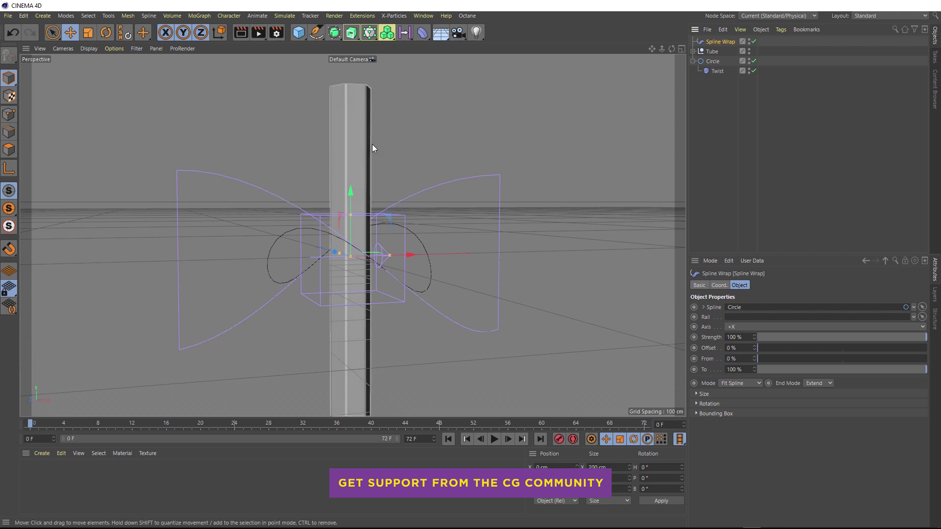
click(693, 51)
click(697, 61)
drag(720, 42, 714, 54)
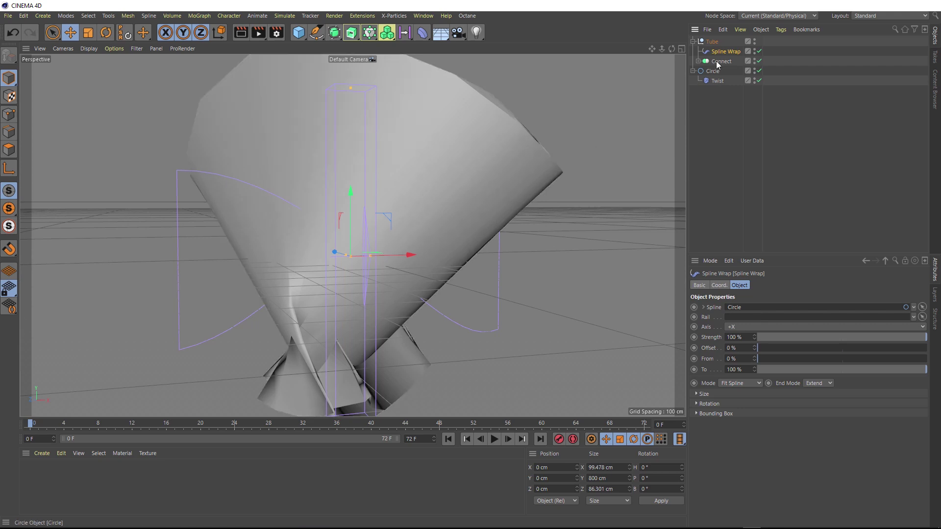
drag(717, 54, 718, 66)
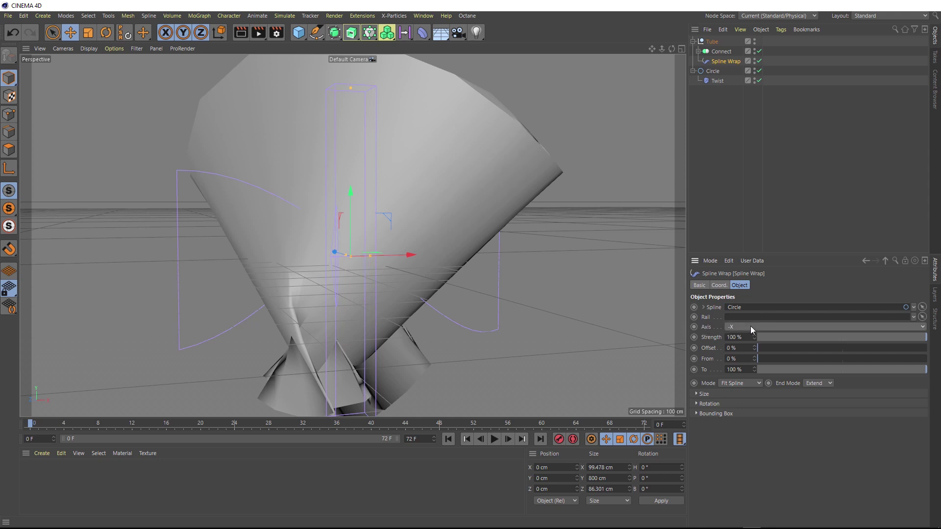
scroll(751, 325, up, 2)
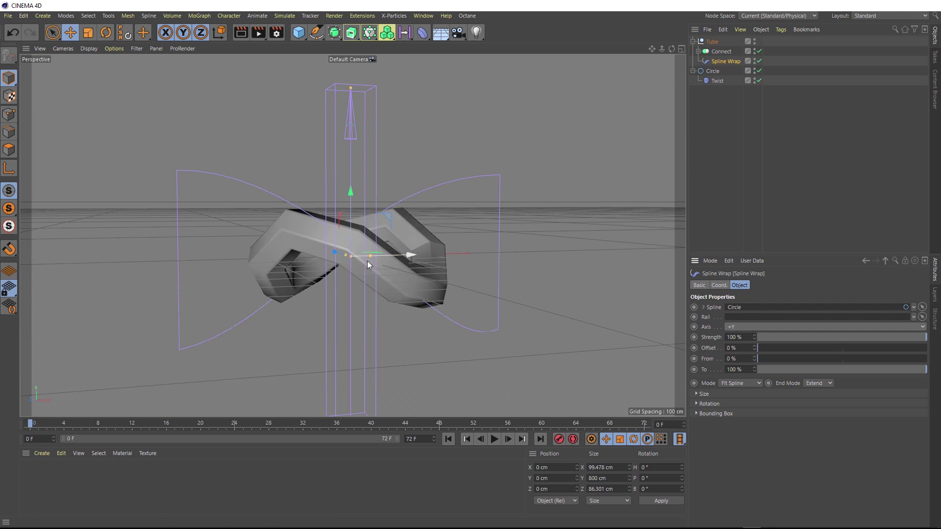
scroll(367, 261, up, 3)
alt+drag(351, 266, 344, 257)
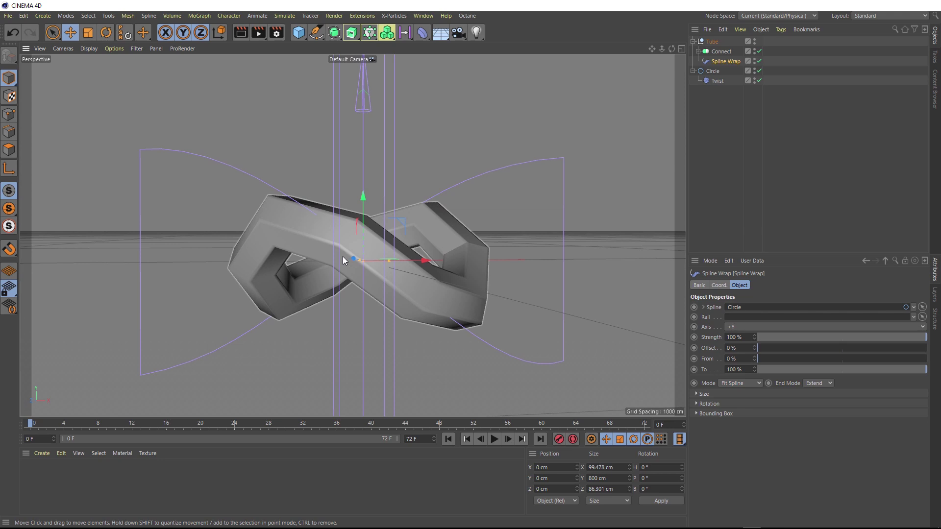
Show wireframe lines over the shaded view and select the Plane
click(90, 47)
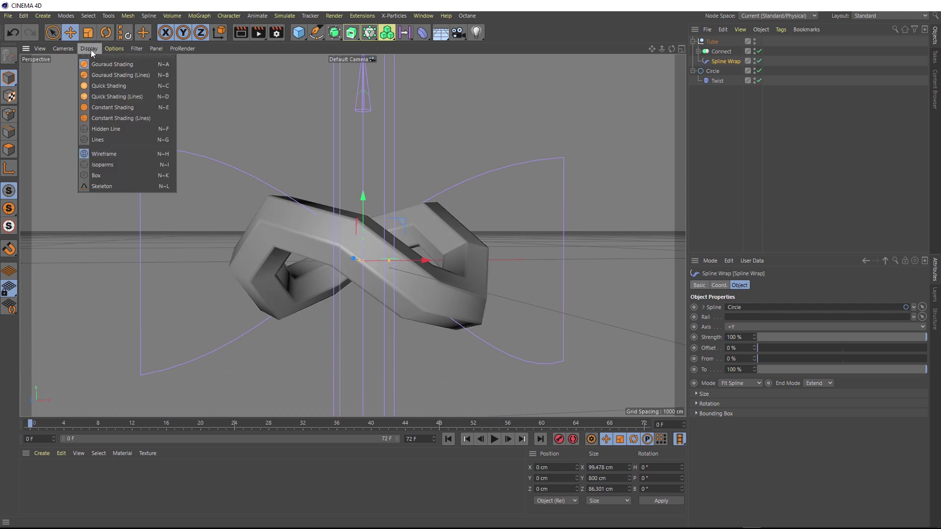
click(97, 74)
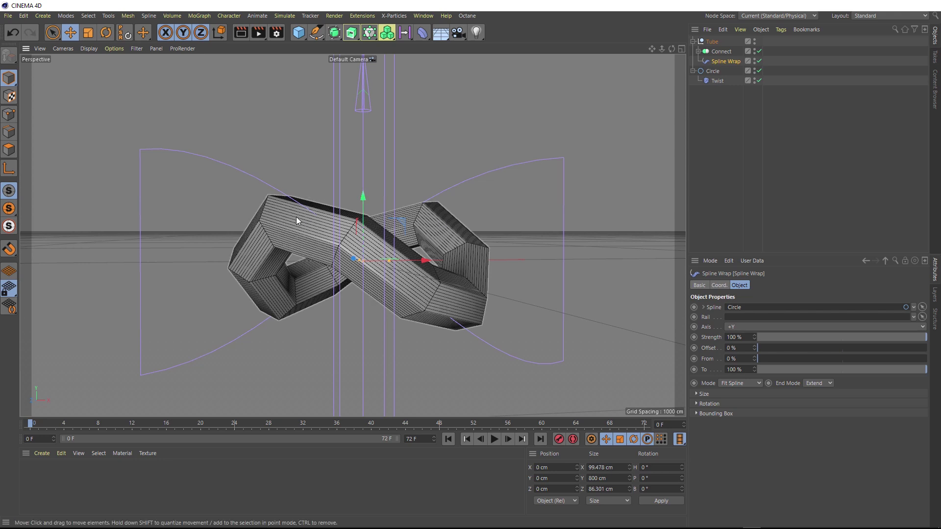
click(697, 51)
click(730, 71)
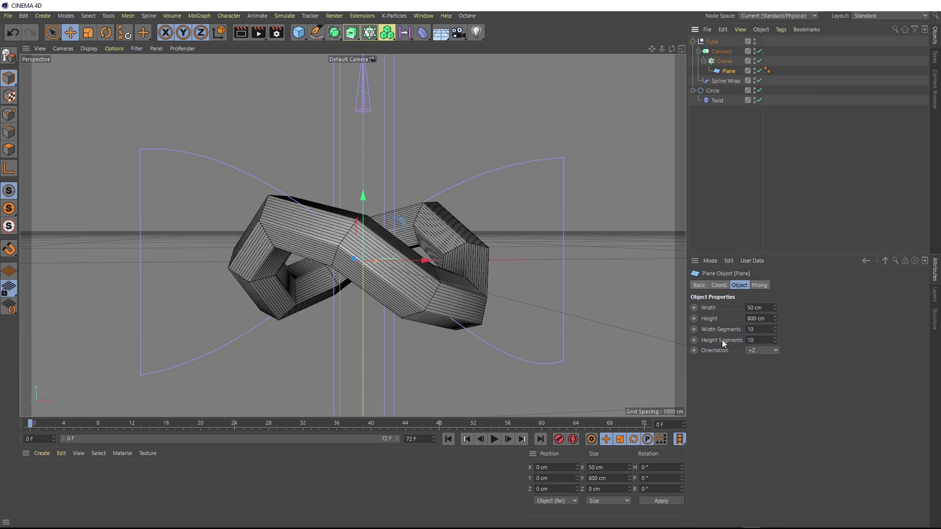
Give the Plane 40 height segments and switch to Gouraud shading without lines
click(743, 339)
text(40)
key(Return)
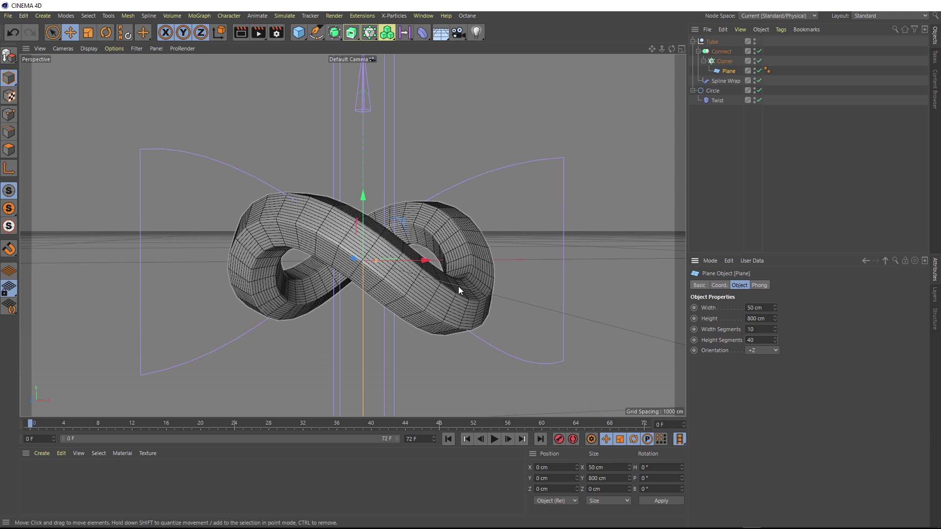
click(91, 49)
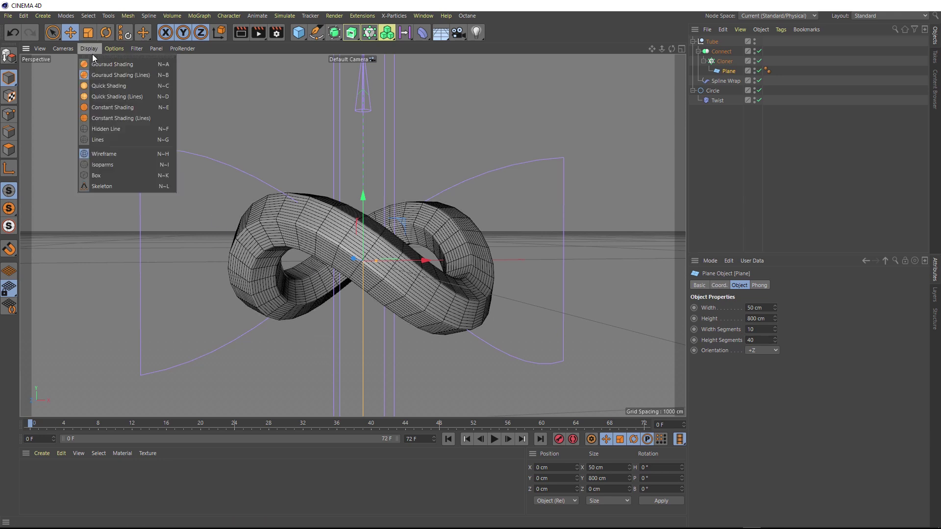
click(93, 60)
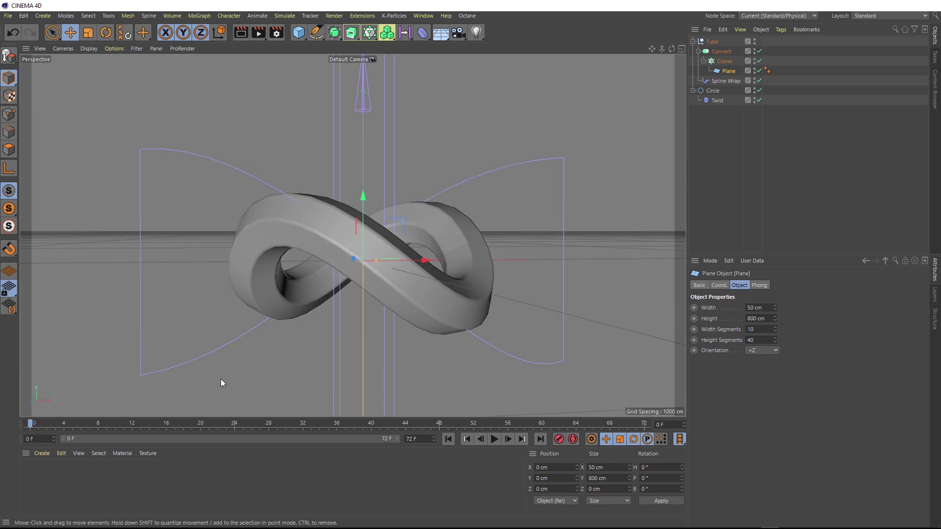
Create a new material Mat, apply it to the Plane, and show Text.psd's folder in the Content Browser
double_click(42, 483)
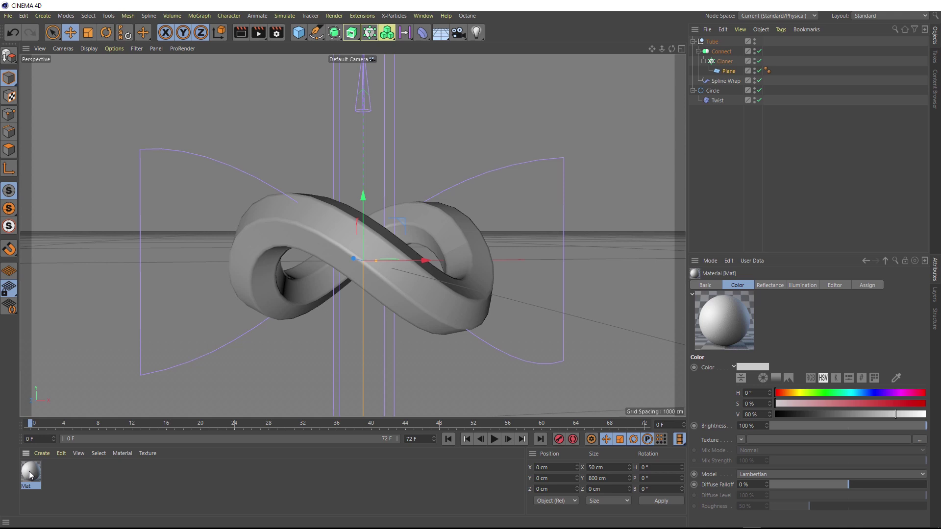
mouse_move(28, 472)
mouse_down()
mouse_move(226, 404)
mouse_move(613, 161)
mouse_move(730, 72)
mouse_up()
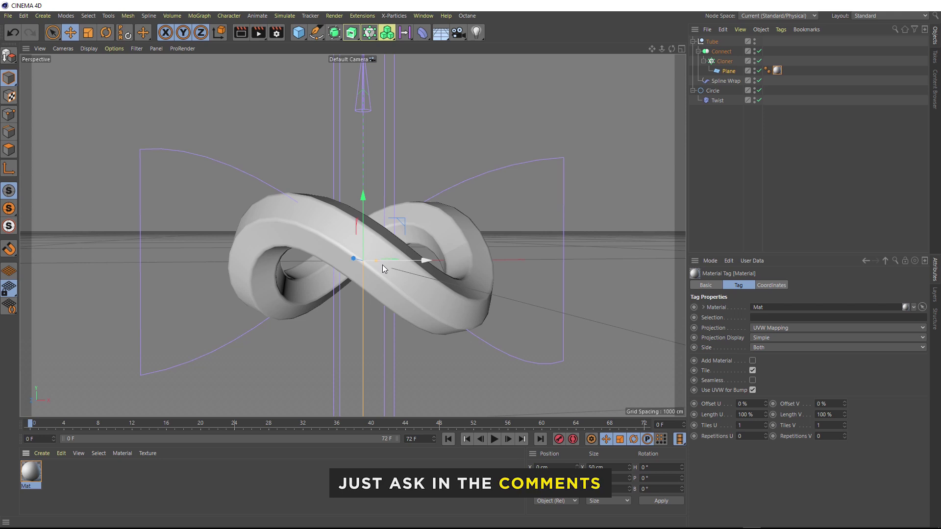
click(936, 96)
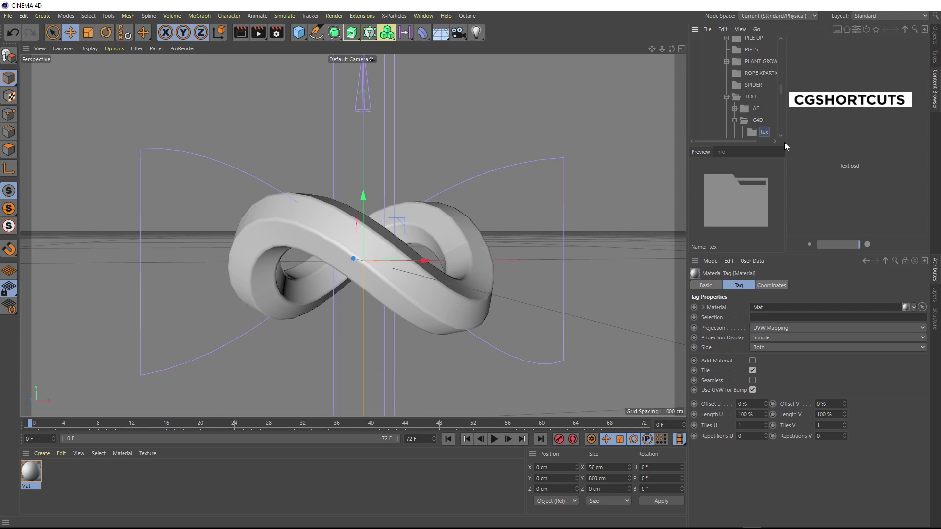
Turn off Reflectance on Mat and load Text.psd as its Color texture
double_click(34, 472)
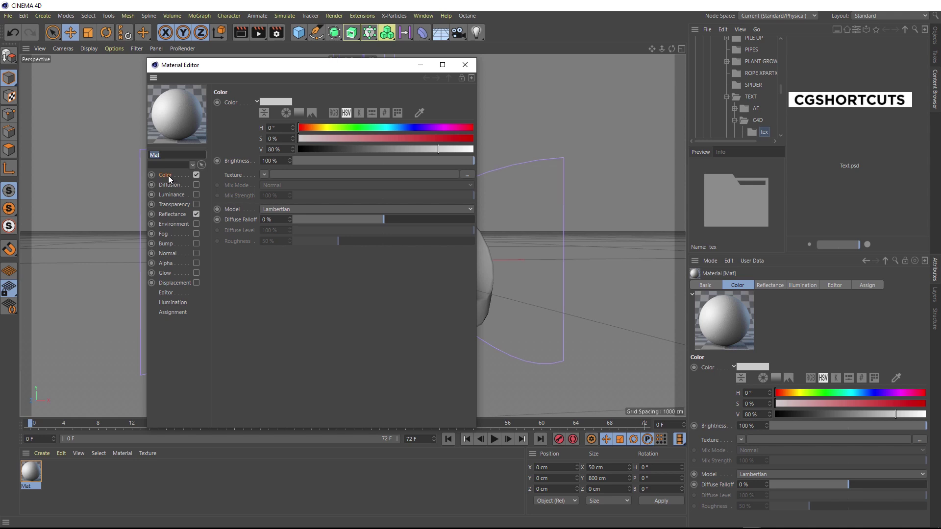
click(196, 214)
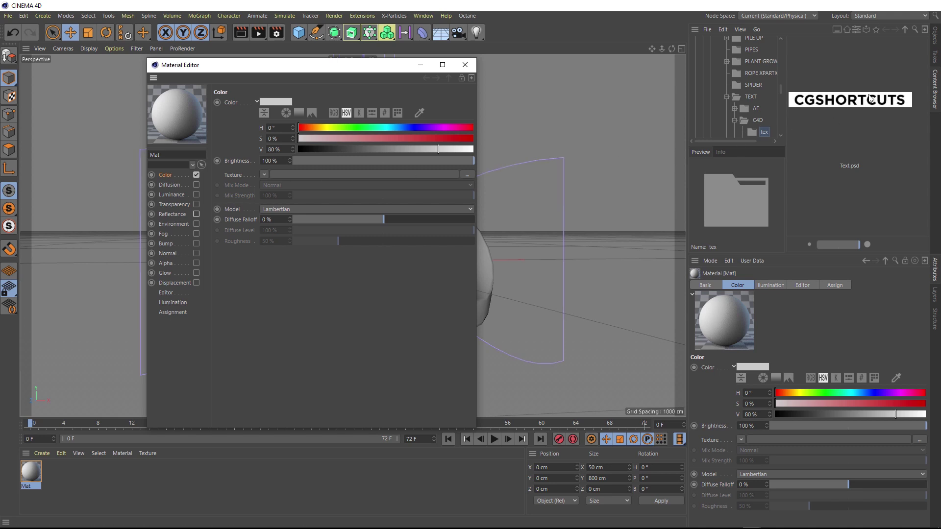
drag(850, 122, 332, 175)
drag(242, 69, 590, 126)
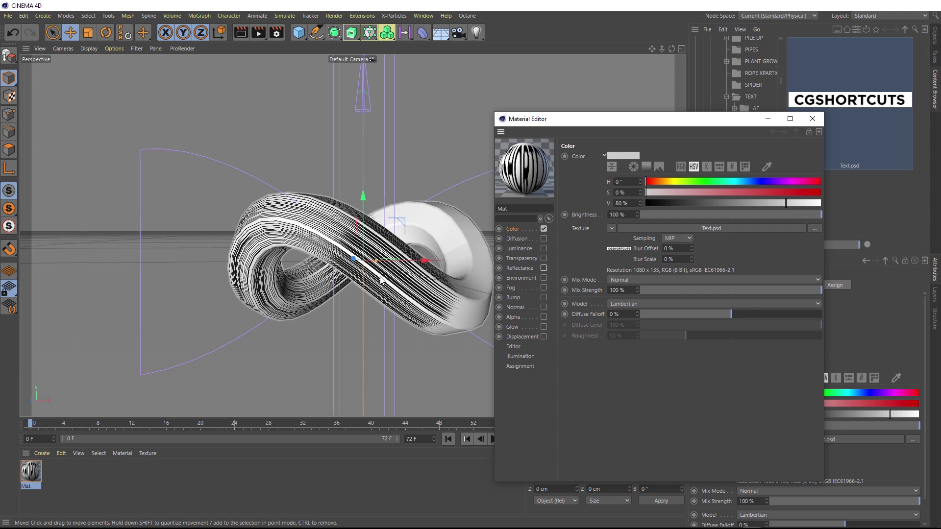
Disable the Spline Wrap so the ribbon straightens into a column
click(934, 48)
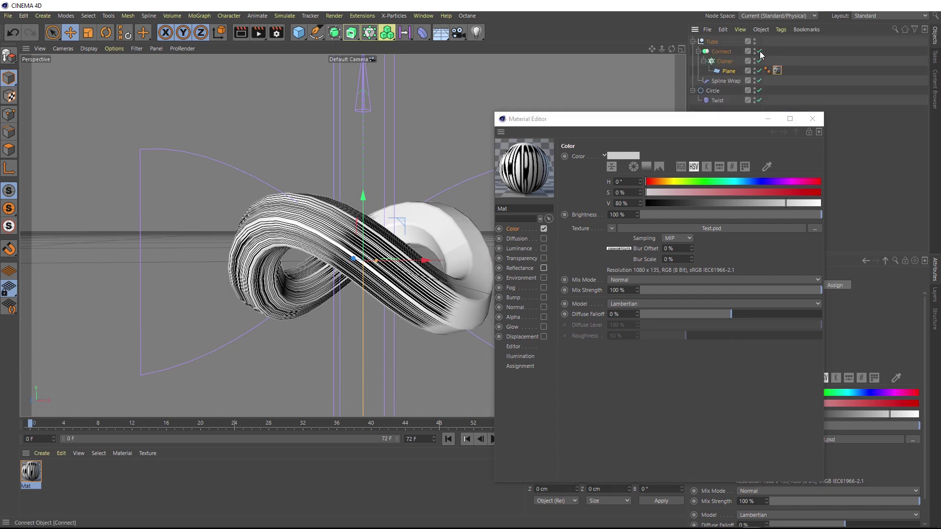
click(759, 82)
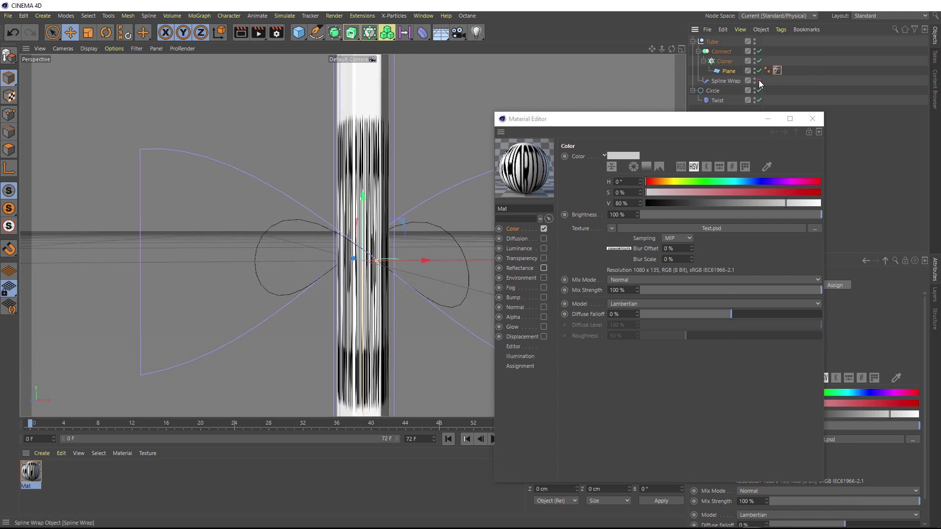
scroll(345, 245, down, 4)
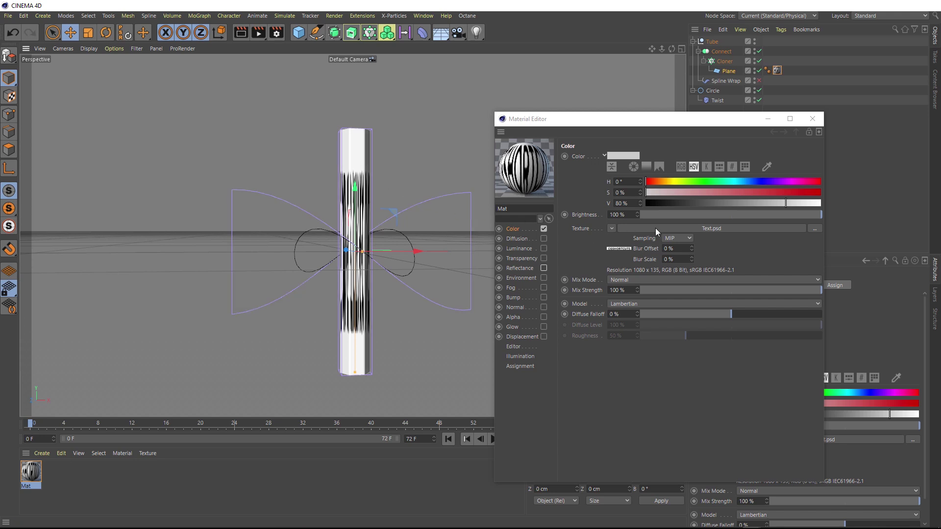
Wrap the Color texture in a Layer shader with a Transform effect at 90° angle
click(610, 228)
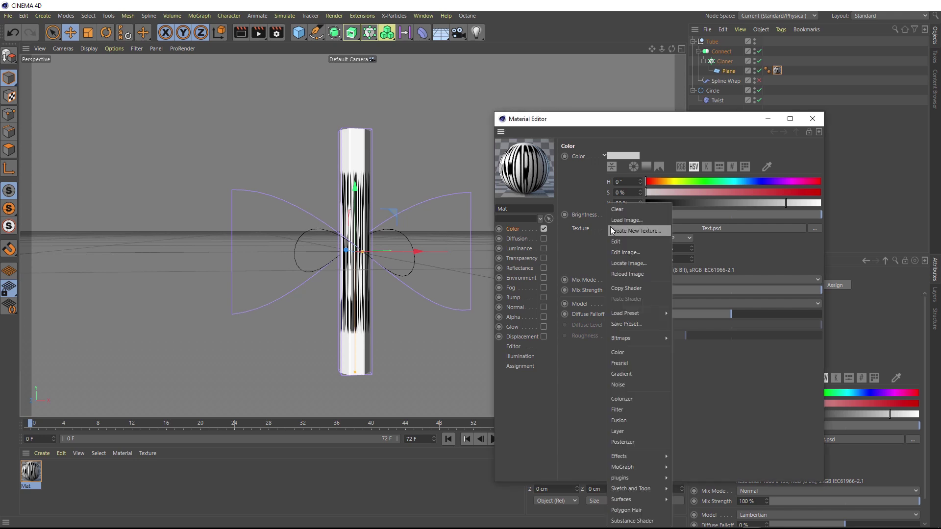
click(631, 431)
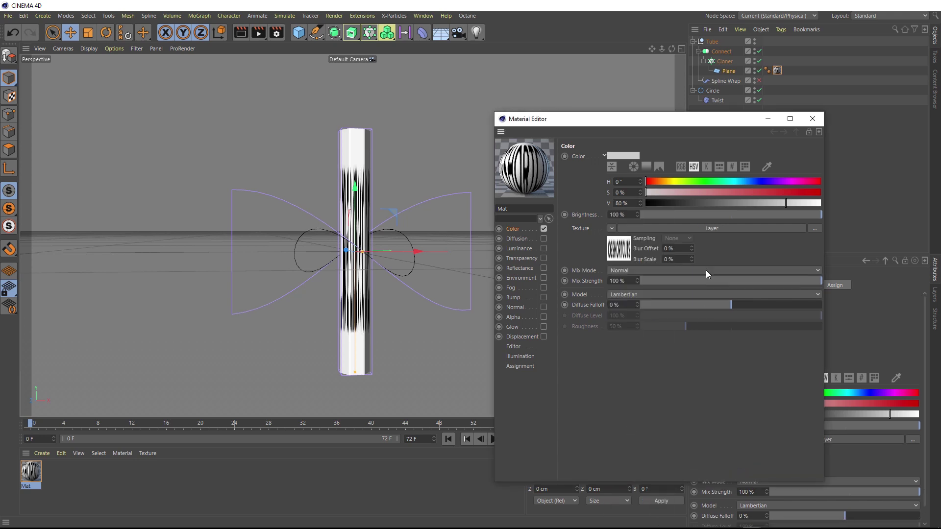
click(701, 229)
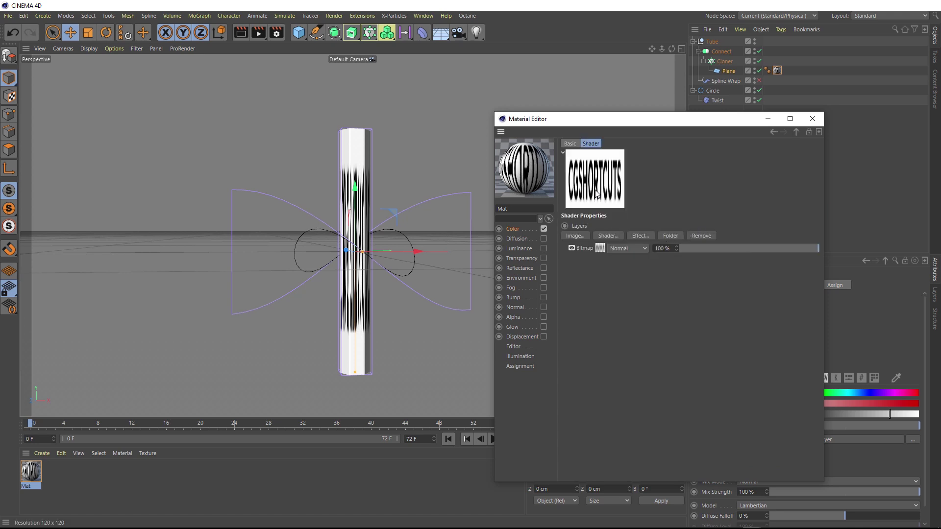
click(640, 235)
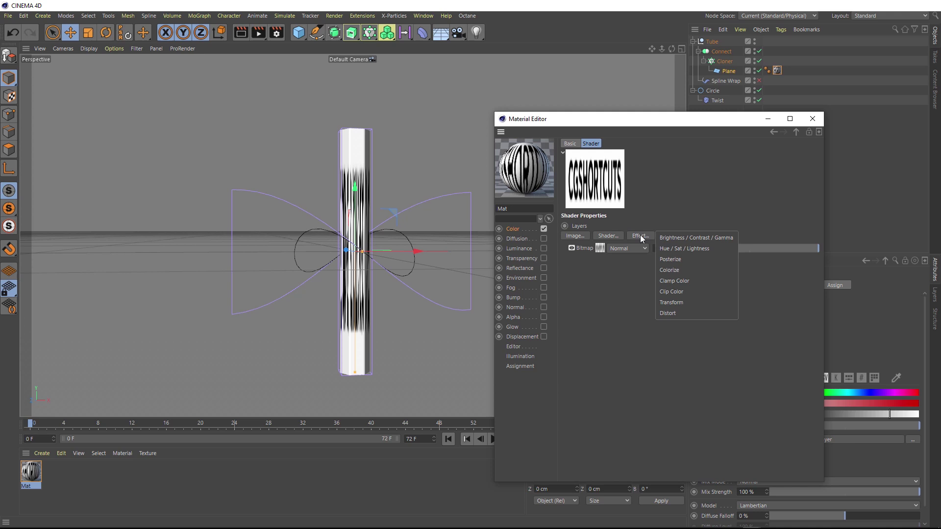
click(689, 302)
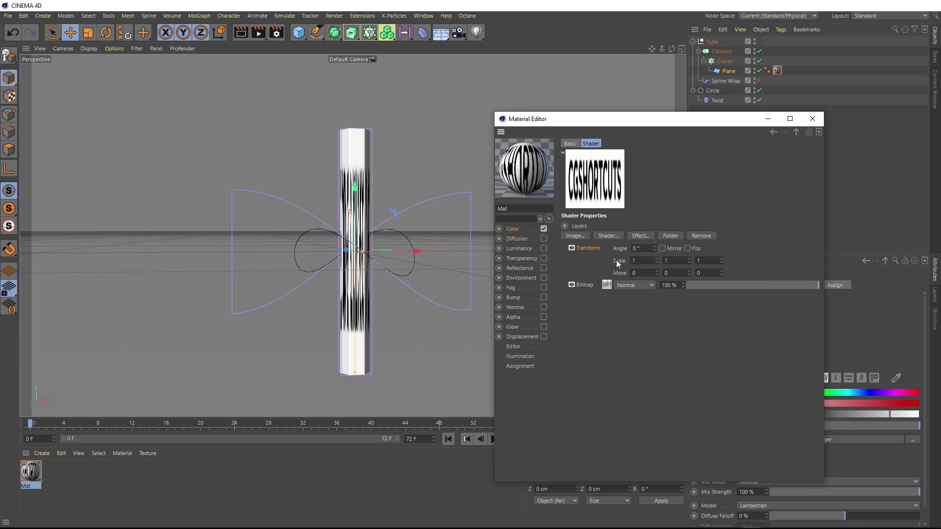
double_click(632, 248)
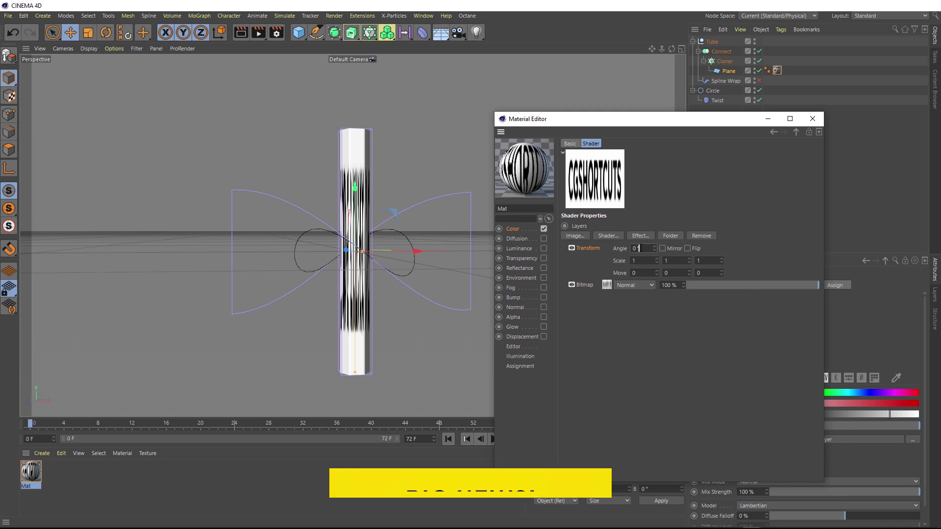
text(90)
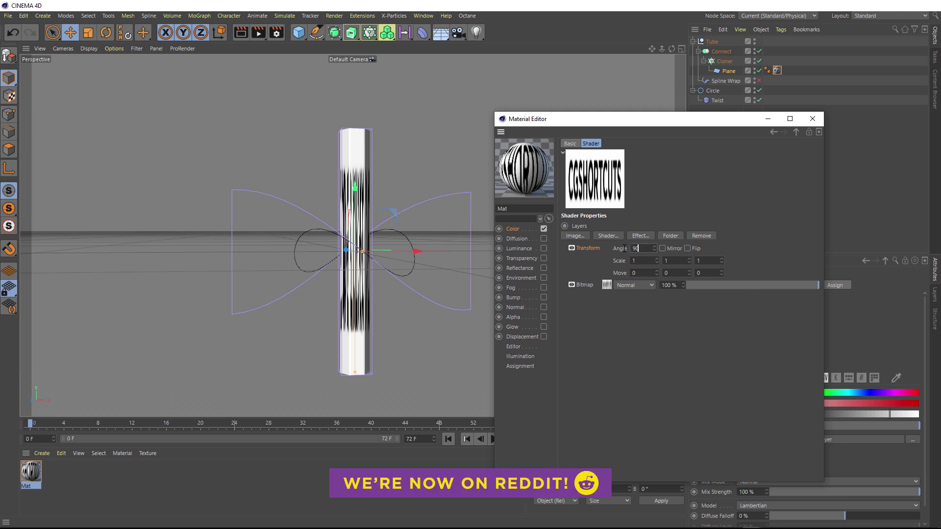
key(Return)
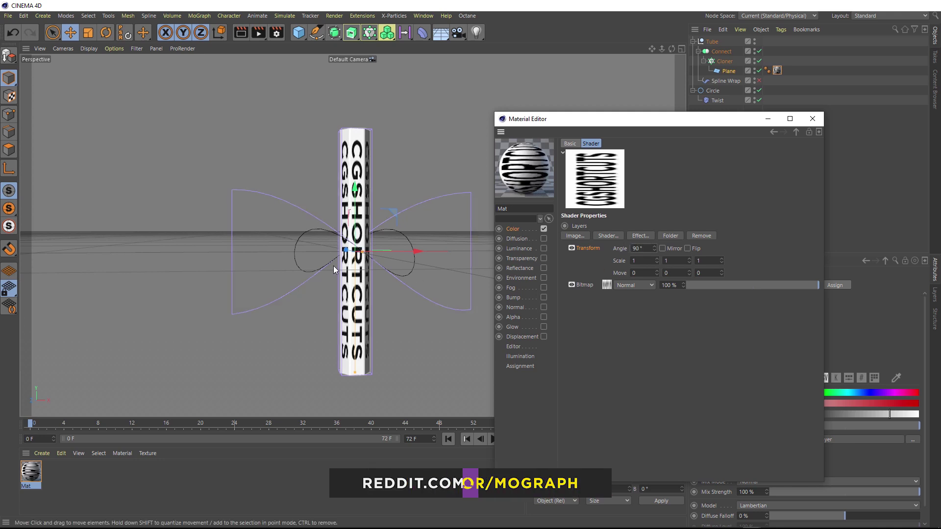
alt+drag(336, 267, 369, 269)
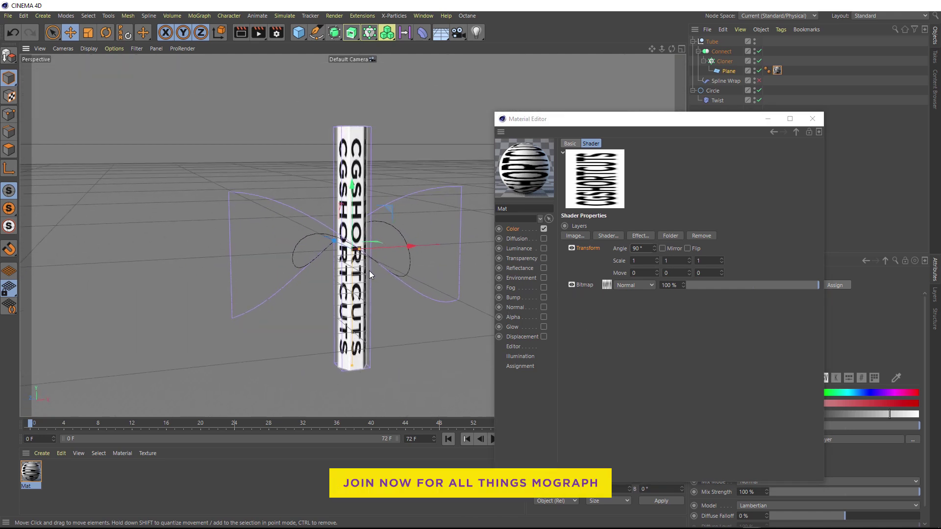
click(813, 119)
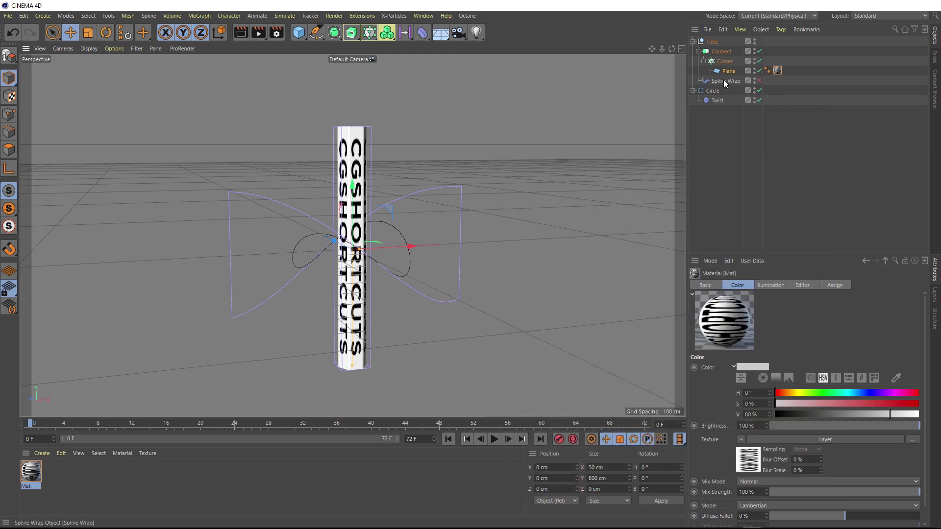
Re-enable the Spline Wrap to bend the lettered column back into the figure-eight
click(758, 80)
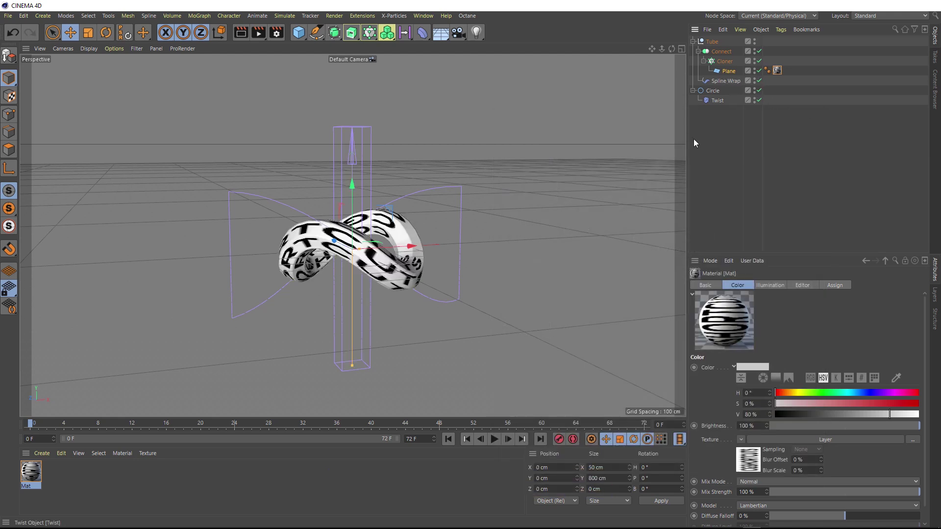
alt+drag(359, 261, 339, 275)
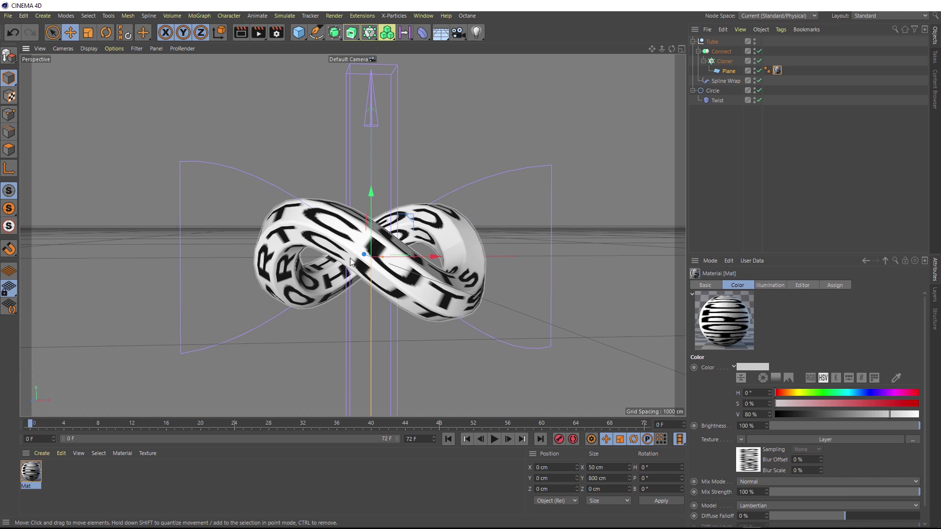
Select the Plane's material tag and try texture offset and length adjustments, shortening Length V
click(777, 71)
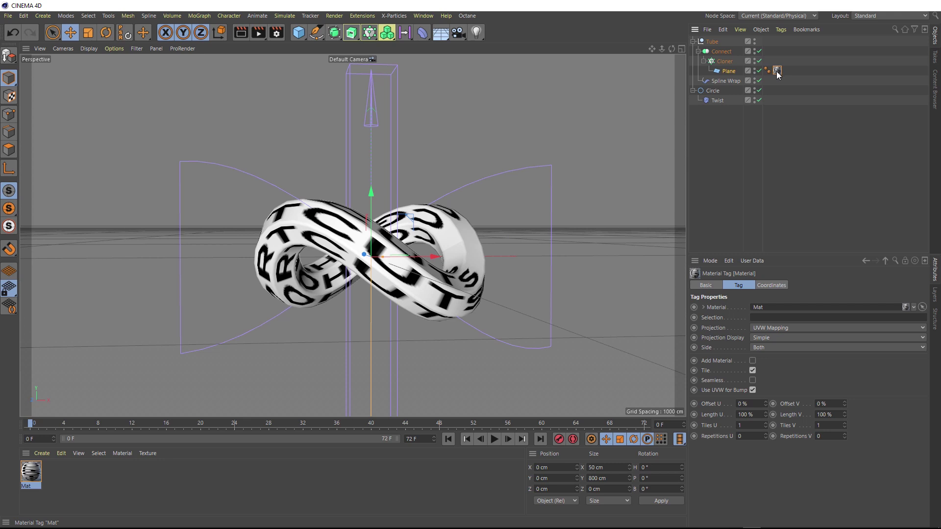
drag(766, 402, 823, 403)
drag(844, 403, 844, 393)
key(ctrl+z)
drag(766, 414, 766, 446)
key(ctrl+z)
mouse_move(845, 414)
mouse_down()
mouse_move(845, 449)
mouse_move(845, 420)
mouse_up()
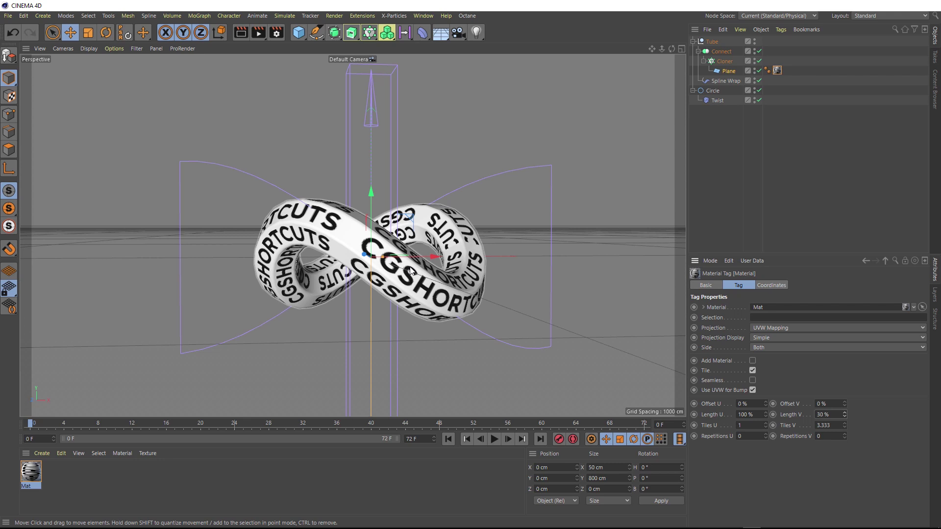
Set the tag's Length V to 33.333 % with the ribbon straightened, then rewrap it
click(759, 81)
scroll(399, 248, down, 3)
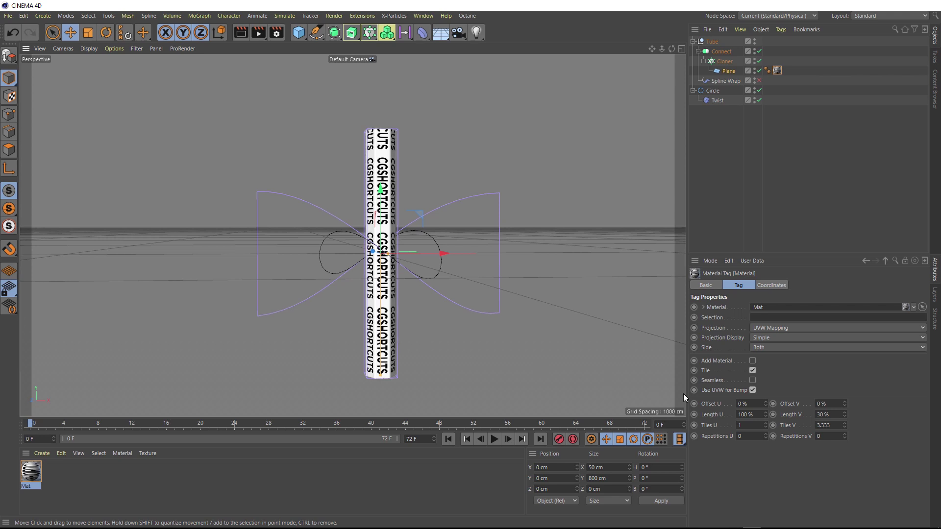
drag(839, 414, 812, 414)
text(33.333)
key(Return)
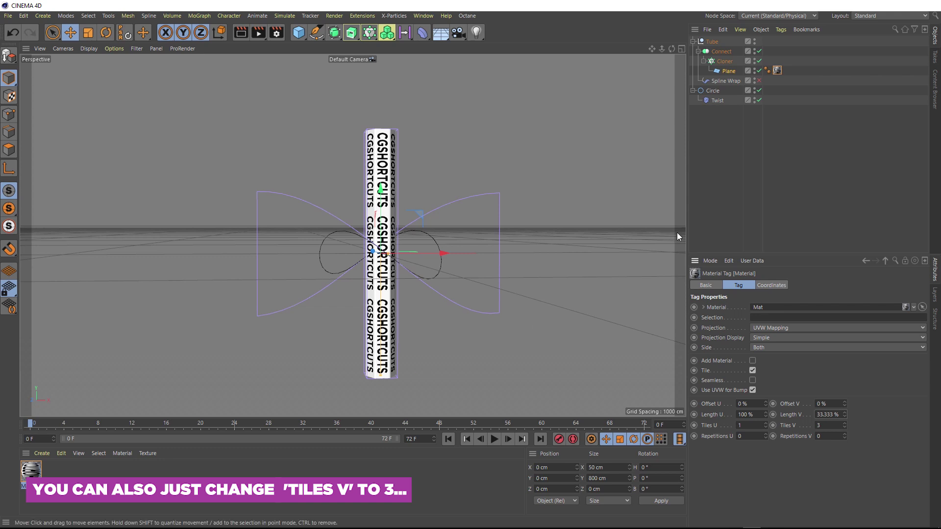
click(758, 81)
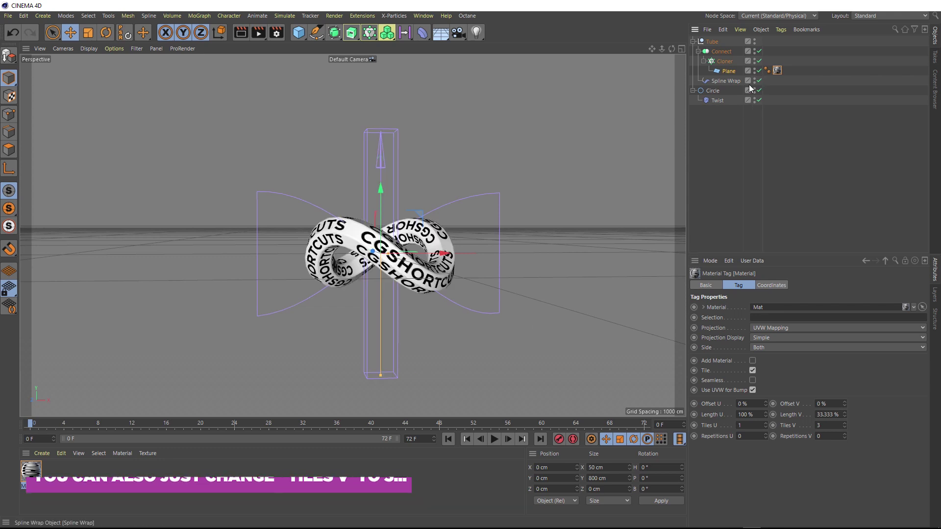
scroll(401, 255, up, 4)
scroll(400, 256, up, 1)
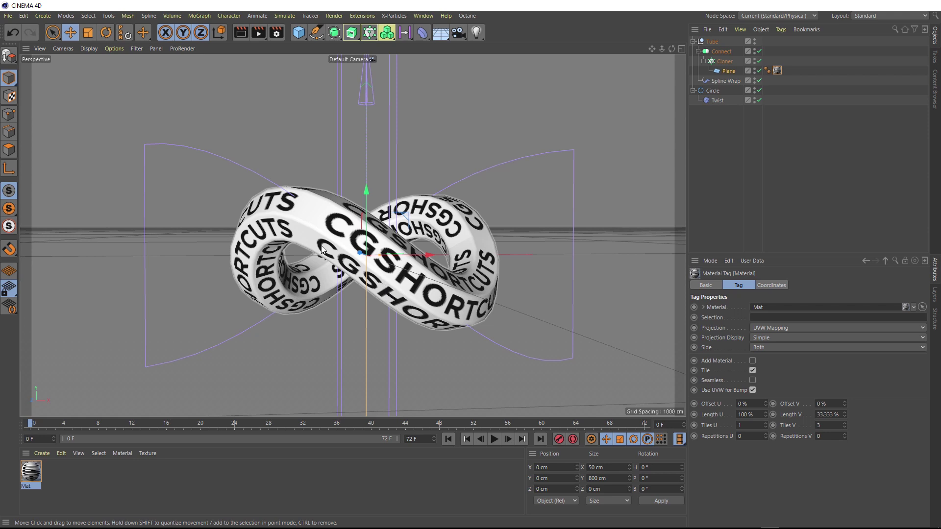
Rename Mat to white and duplicate it as a second material named black
double_click(25, 483)
text(V)
text(hite)
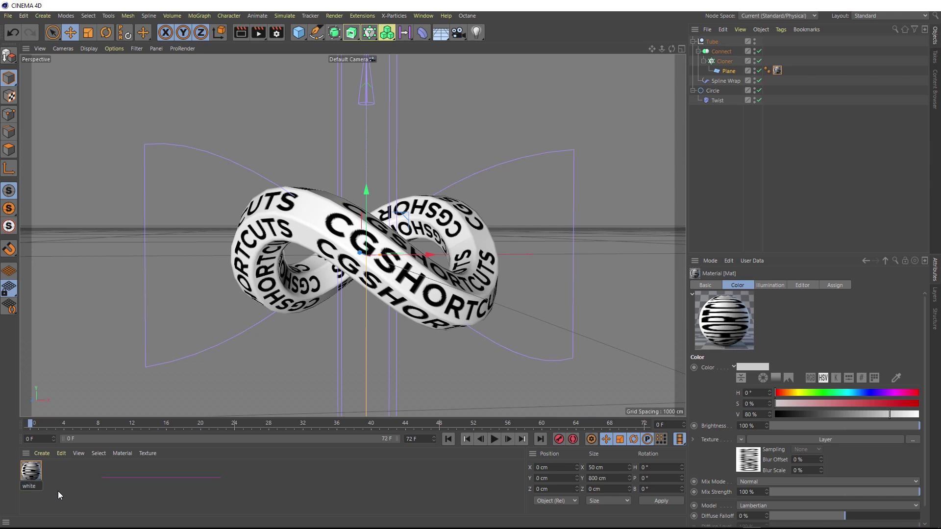
ctrl+drag(30, 471, 55, 483)
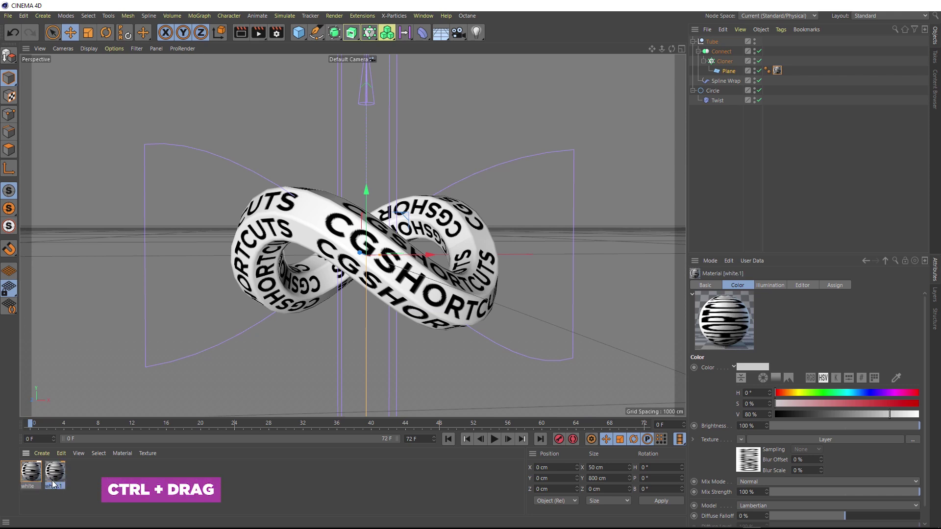
double_click(54, 487)
text(black)
key(Return)
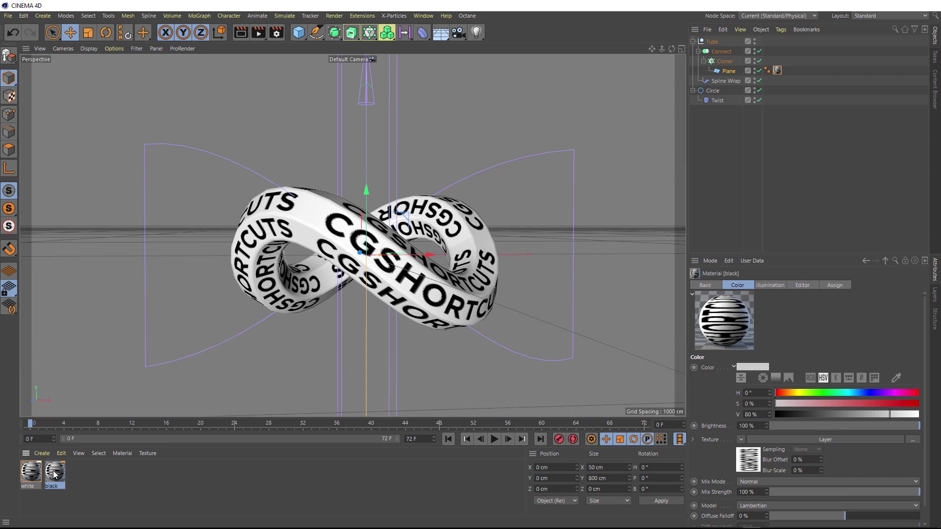
Open the black material's Color Layer shader and its Text.psd bitmap properties
double_click(55, 473)
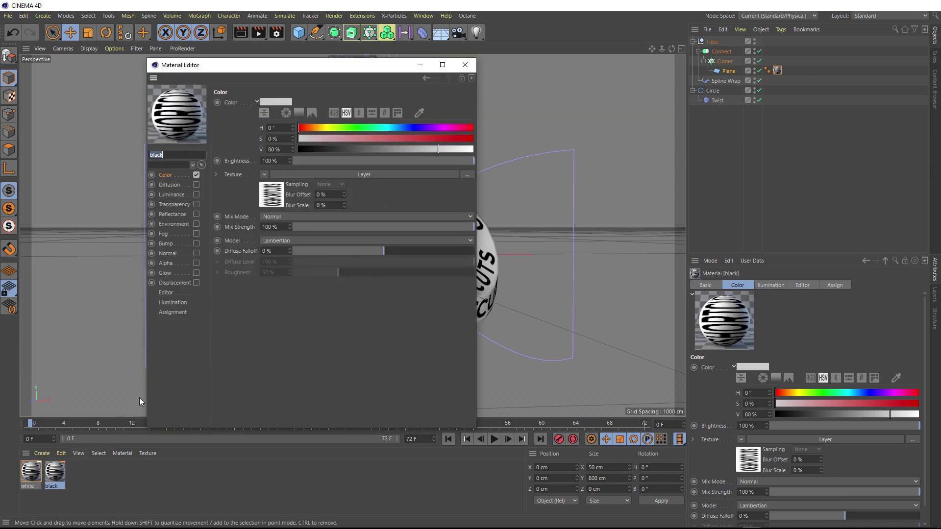
click(333, 175)
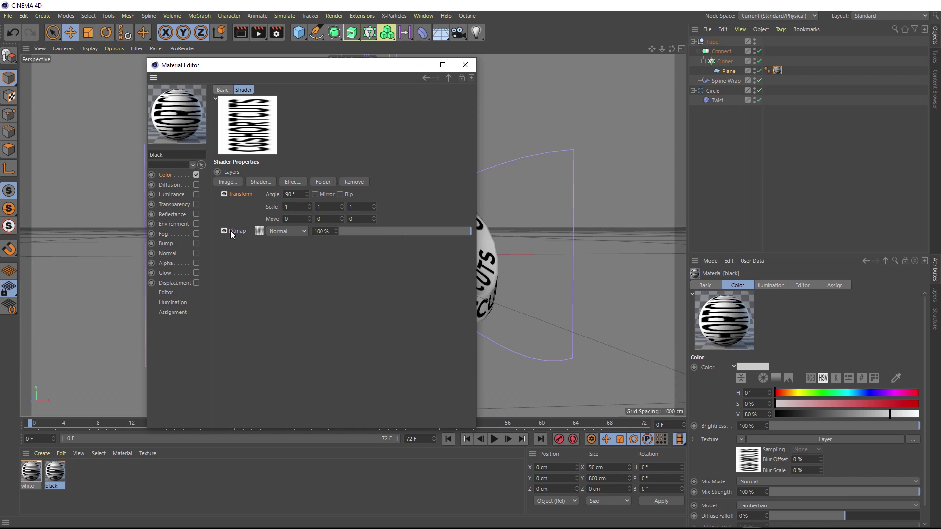
click(260, 231)
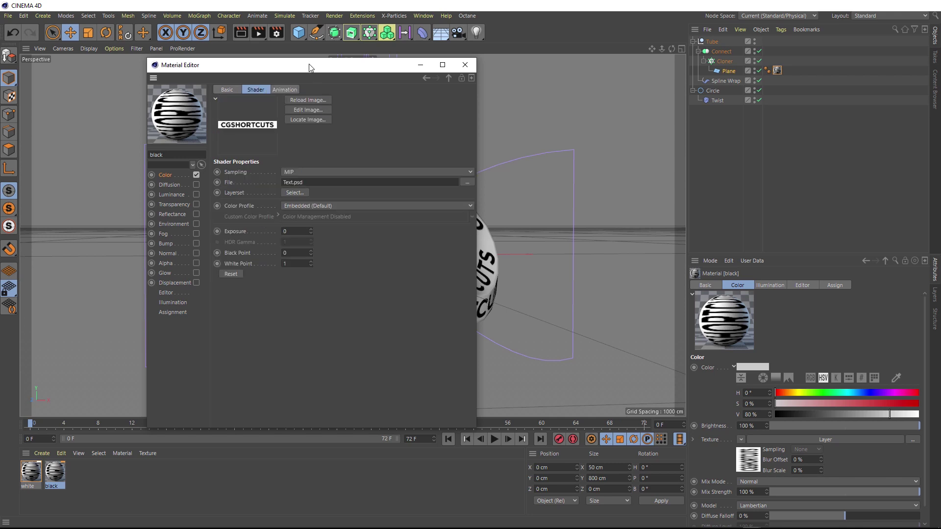
drag(310, 69, 480, 79)
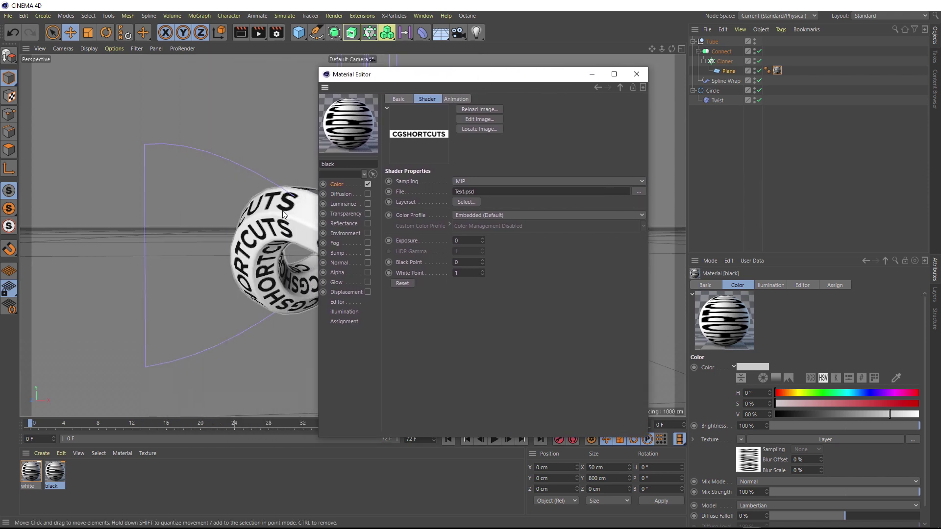
Duplicate the Plane in the Cloner and name the two planes white and black
click(729, 70)
ctrl+drag(728, 68, 727, 67)
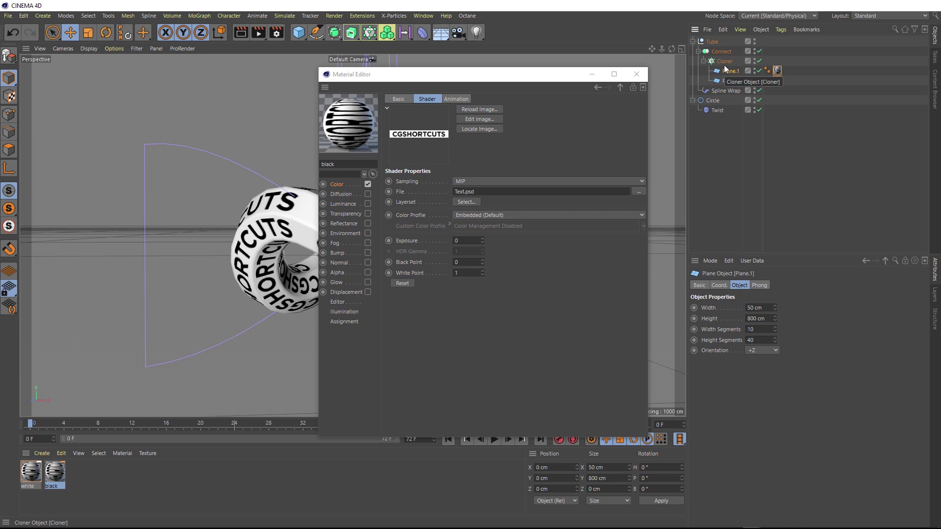
double_click(728, 80)
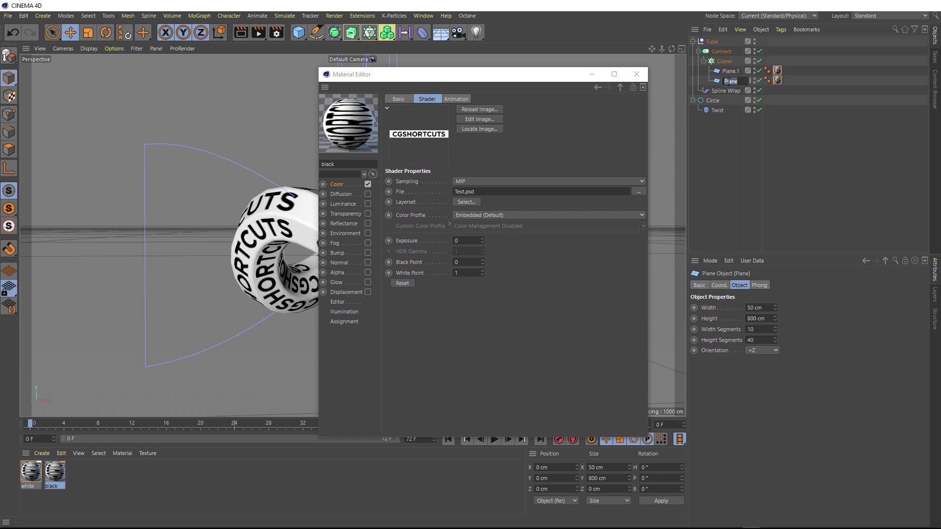
text(white)
key(Return)
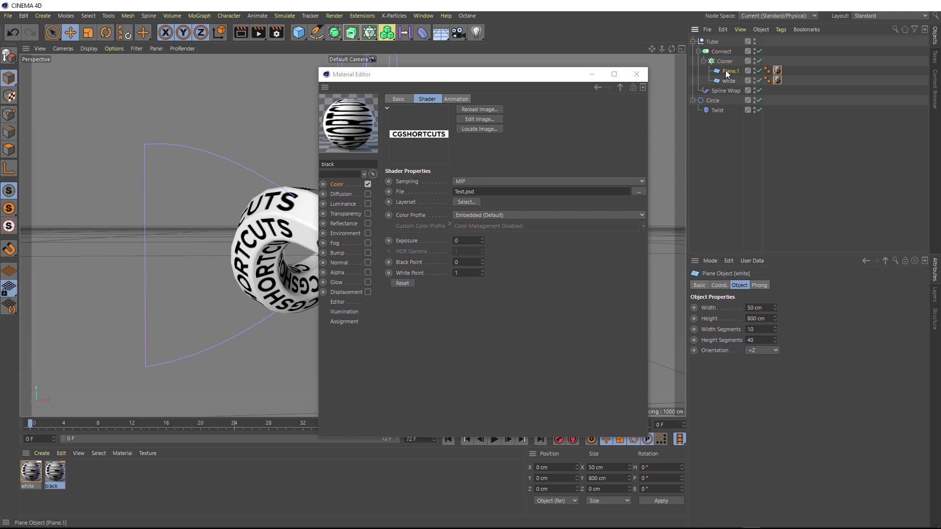
double_click(726, 71)
text(black)
key(Return)
Assign the black material to the black plane and invert its bitmap: Black Point 1, White Point 0
drag(66, 469, 780, 72)
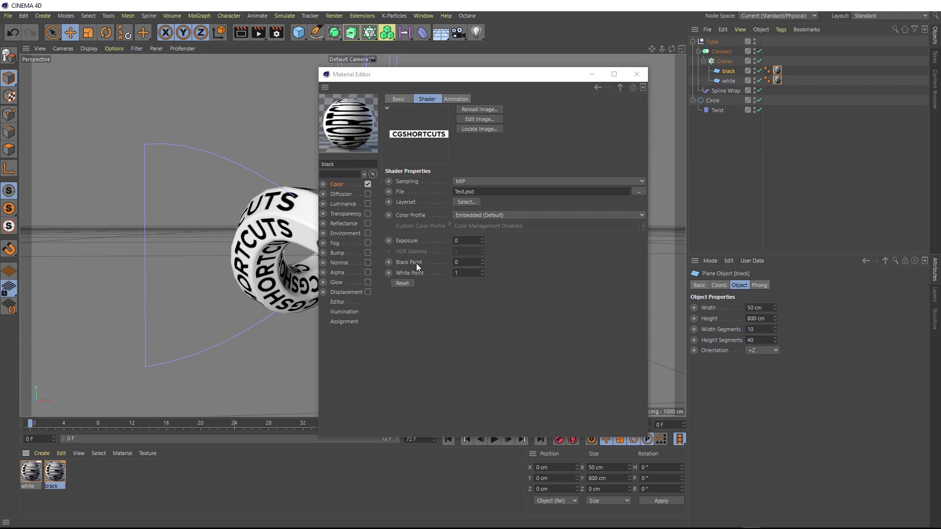
click(453, 262)
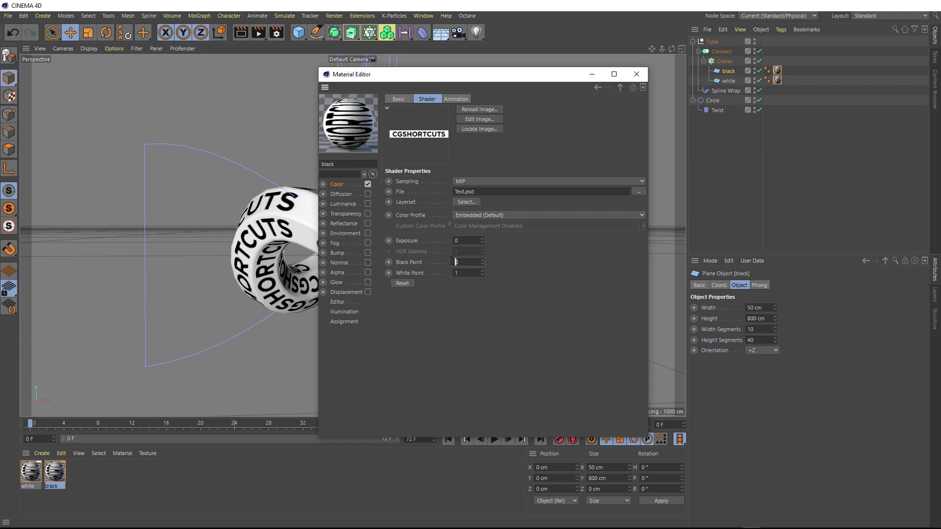
text(1)
key(Return)
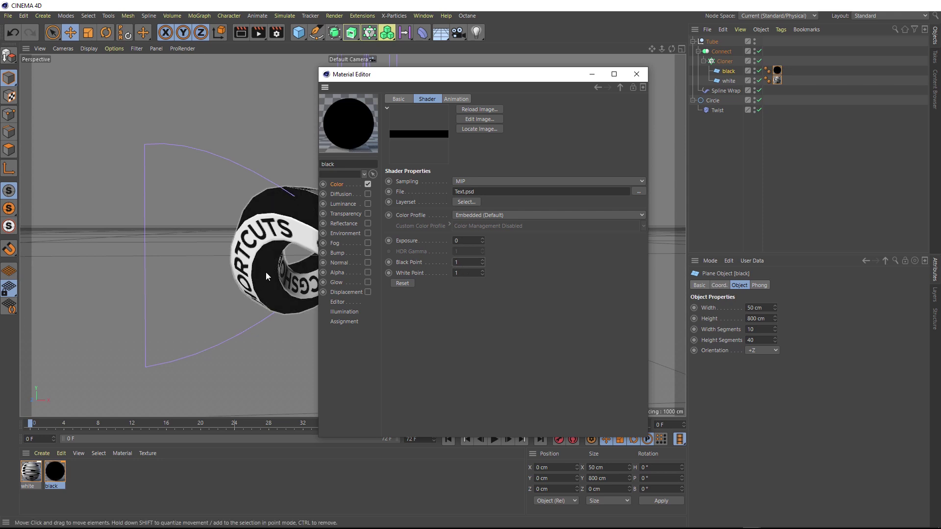
click(455, 273)
text(0)
key(Return)
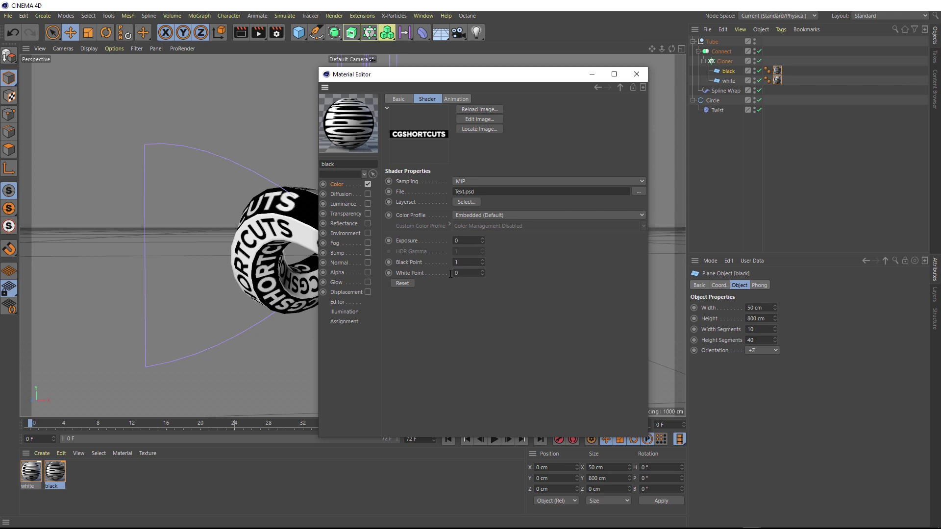
click(637, 74)
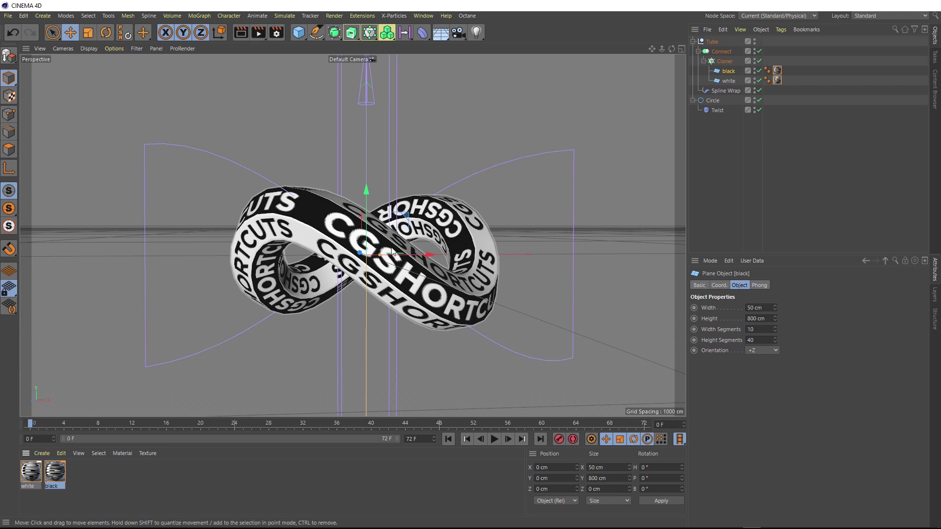
Raise the end of the Spline Wrap Rotation curve and apply the Linear spline preset
alt+drag(392, 253, 388, 241)
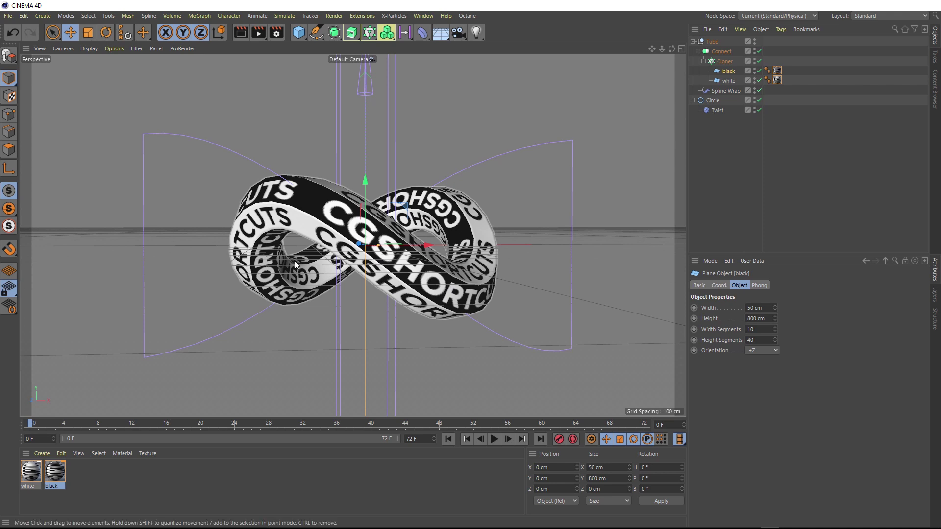
click(724, 90)
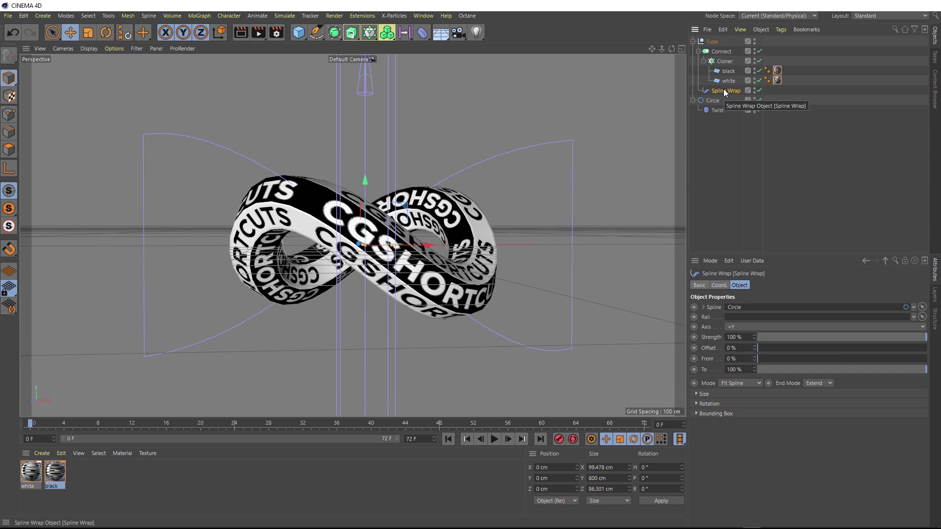
click(697, 402)
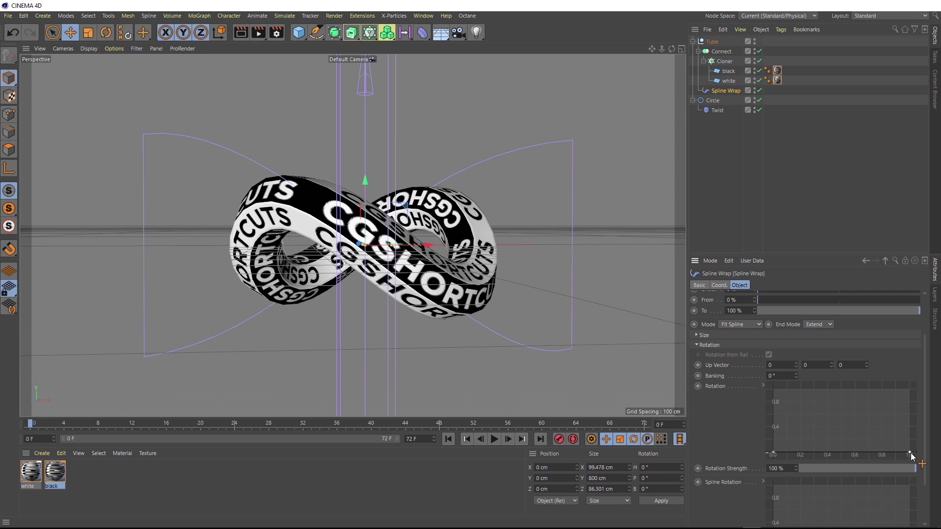
drag(910, 452, 917, 414)
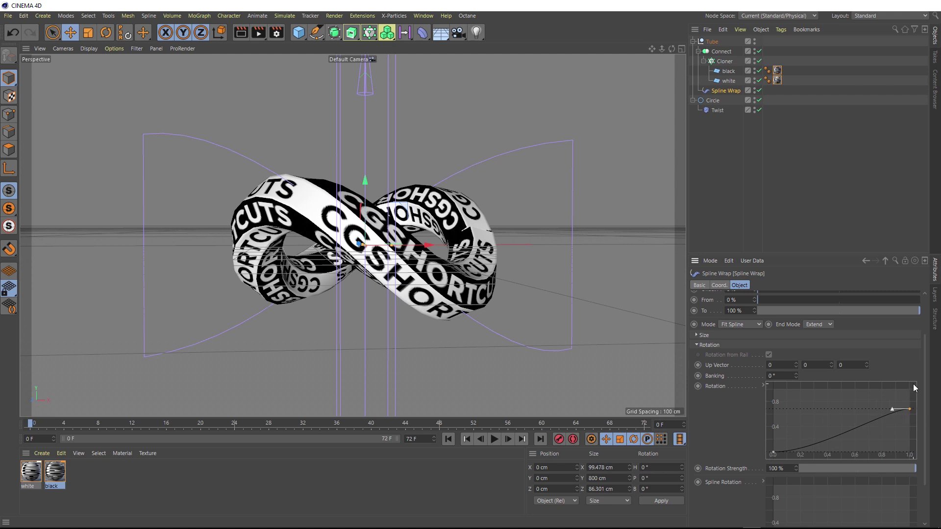
right_click(822, 405)
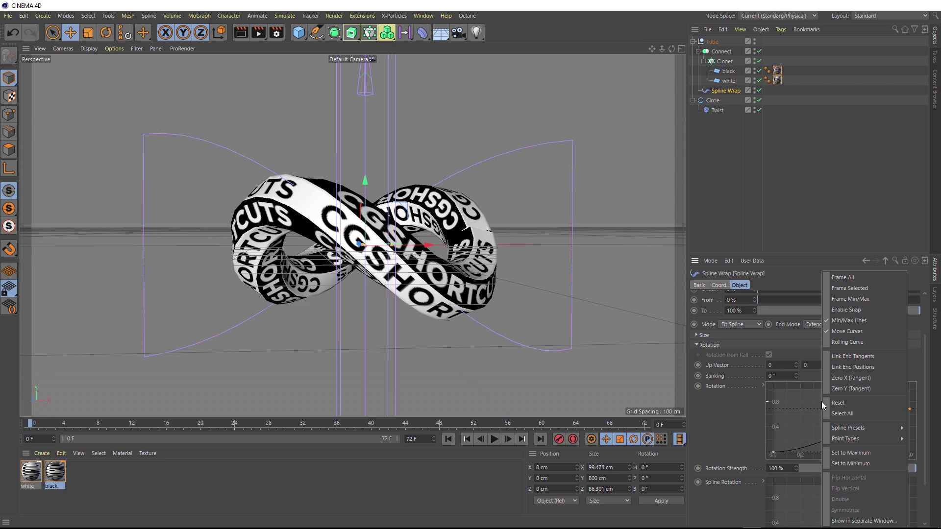
mouse_move(845, 430)
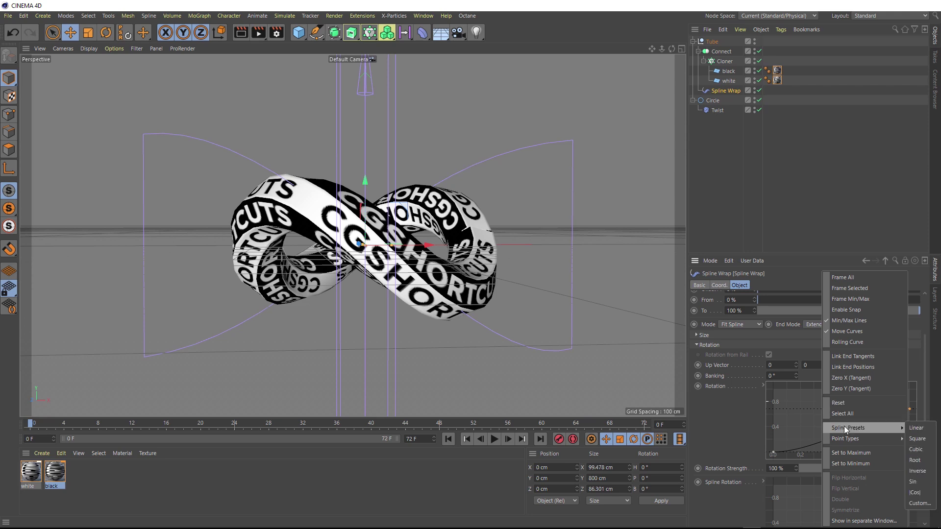
click(916, 428)
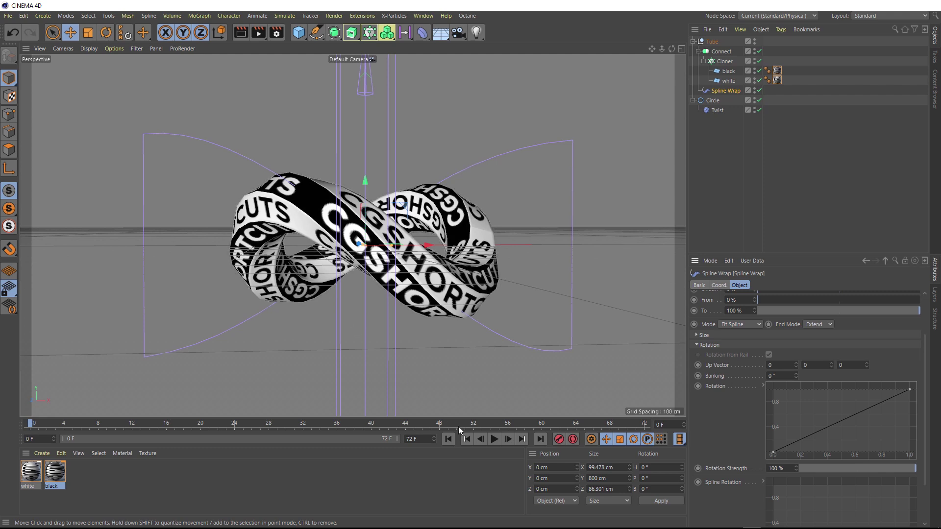
Set the Spline Wrap heading rotation to 0° and keyframe it at frame 0
click(495, 439)
click(493, 439)
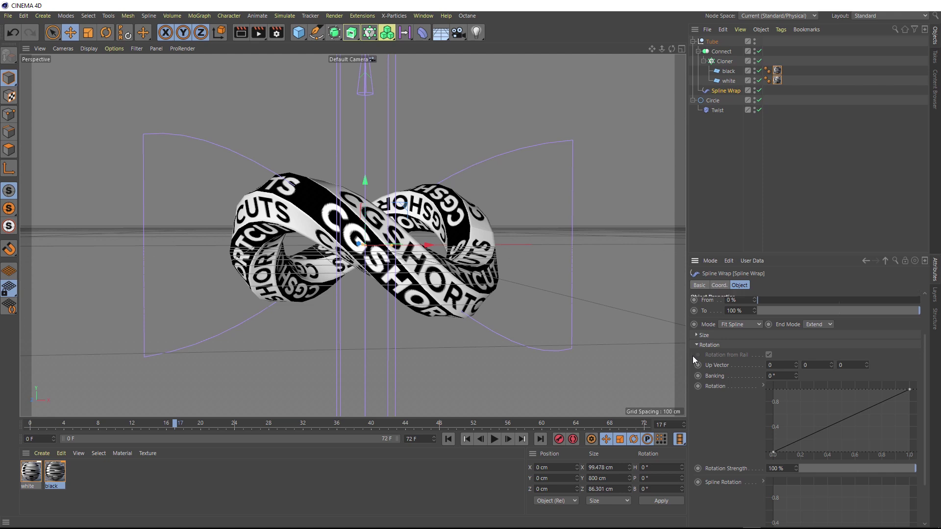
scroll(693, 356, up, 3)
click(719, 285)
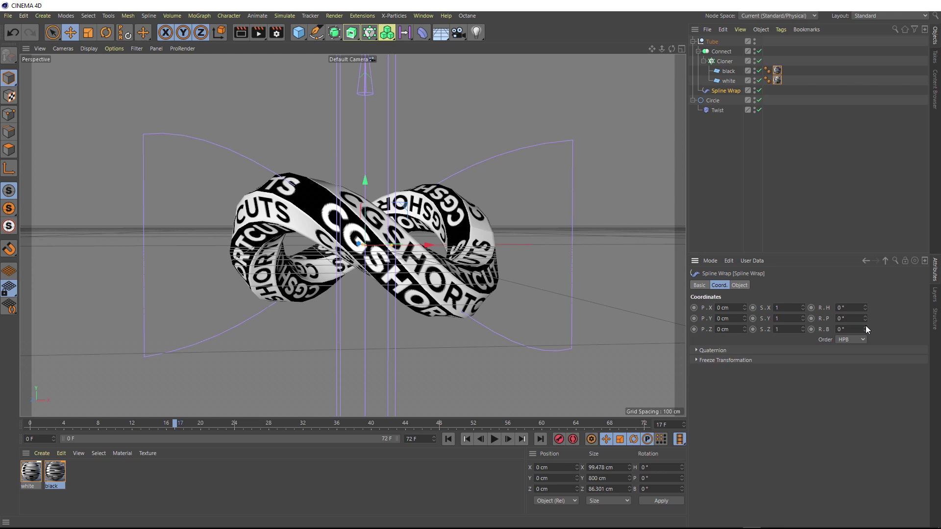
mouse_move(865, 306)
mouse_down()
mouse_move(865, 286)
mouse_move(865, 312)
mouse_move(857, 305)
mouse_up()
click(857, 306)
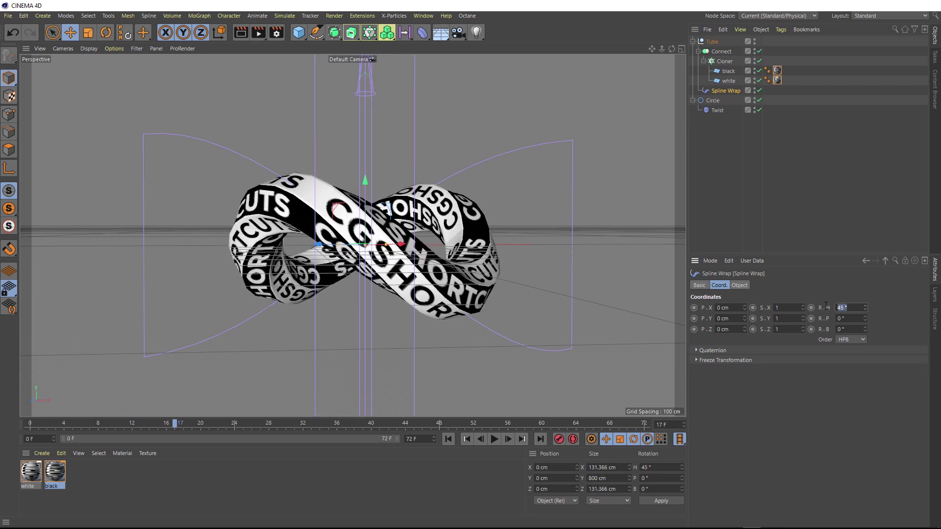
text(0)
key(Return)
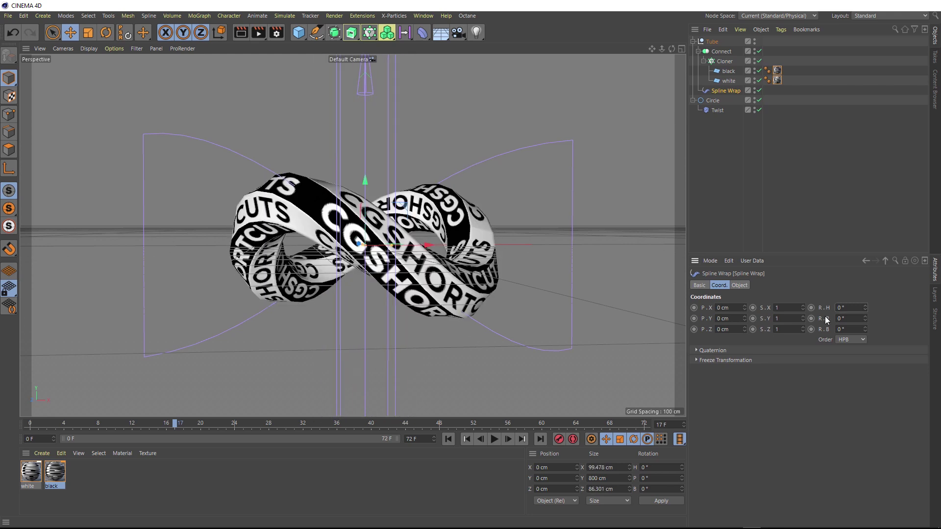
click(448, 438)
click(811, 308)
Extend the timeline end frame and preview range to 100
drag(420, 439, 388, 438)
text(100)
key(Return)
drag(305, 438, 403, 439)
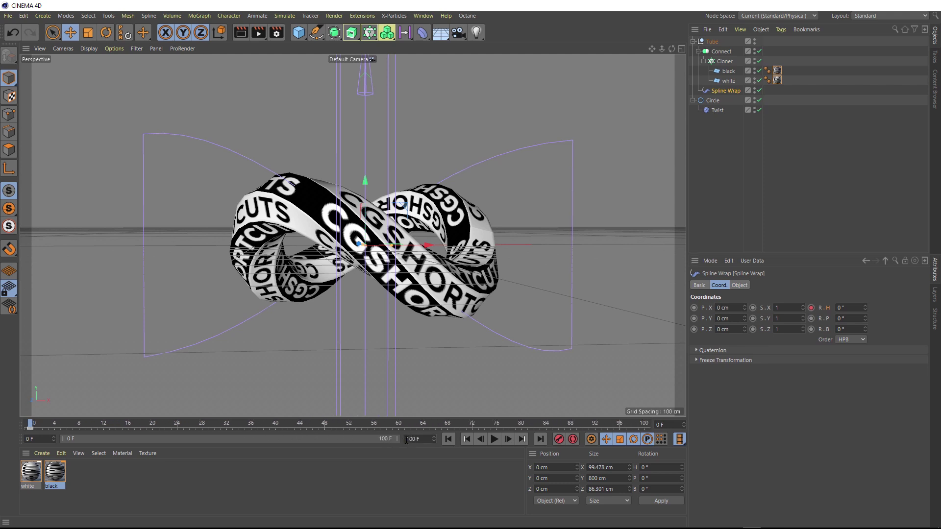
drag(498, 424, 614, 424)
Keyframe a 360° heading rotation at frame 100 and play back the spin
double_click(837, 307)
text(360)
key(Return)
click(811, 308)
click(448, 439)
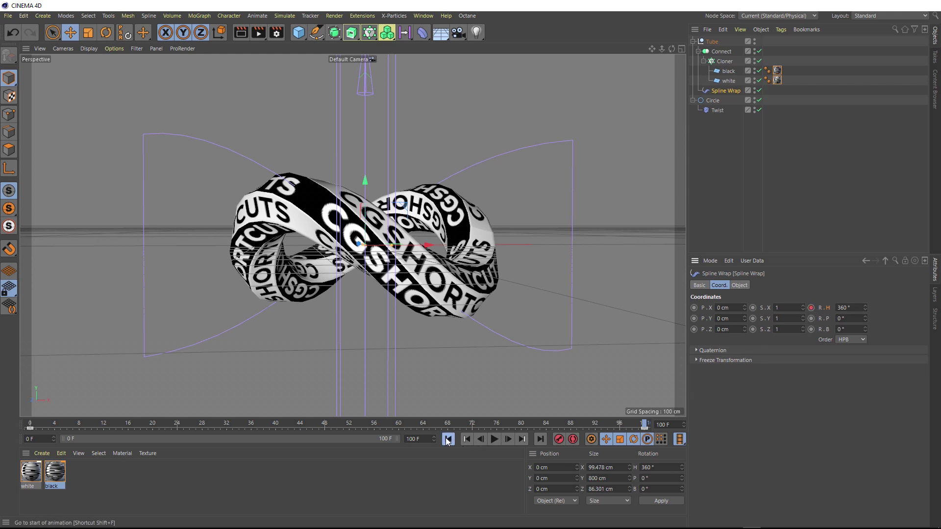
click(493, 439)
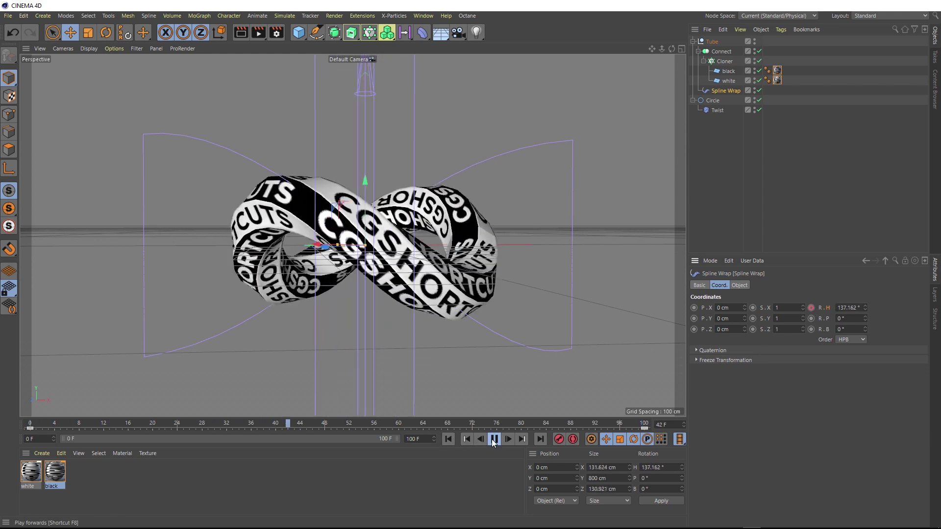
click(493, 439)
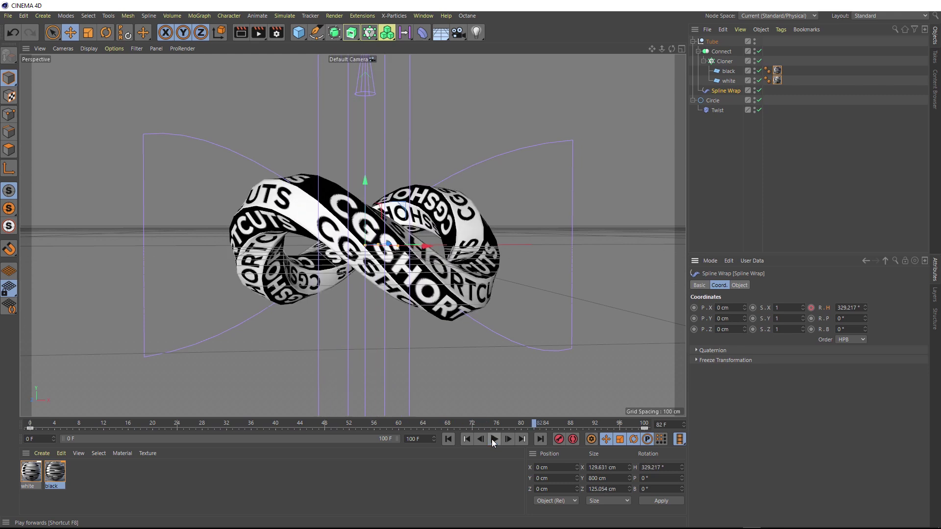
Open the Rotation H F-Curve and switch all its keys to linear interpolation
right_click(827, 309)
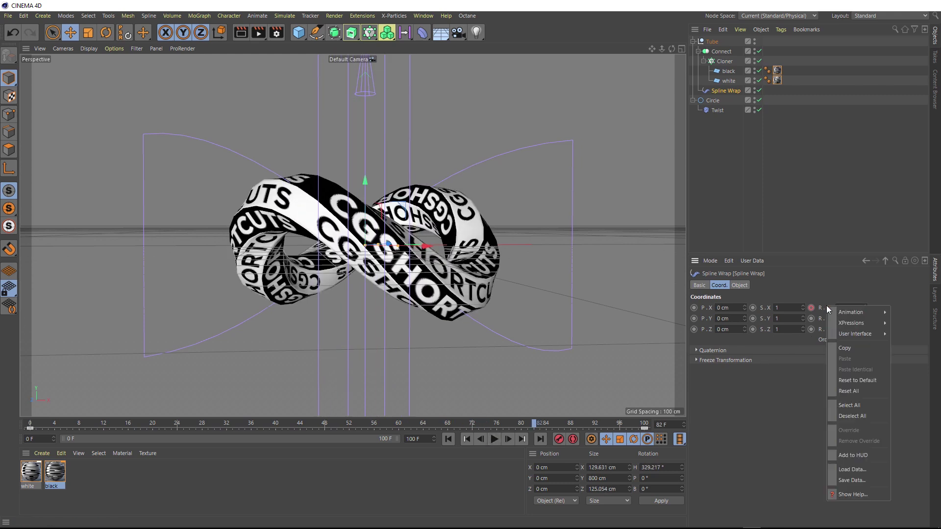
mouse_move(834, 310)
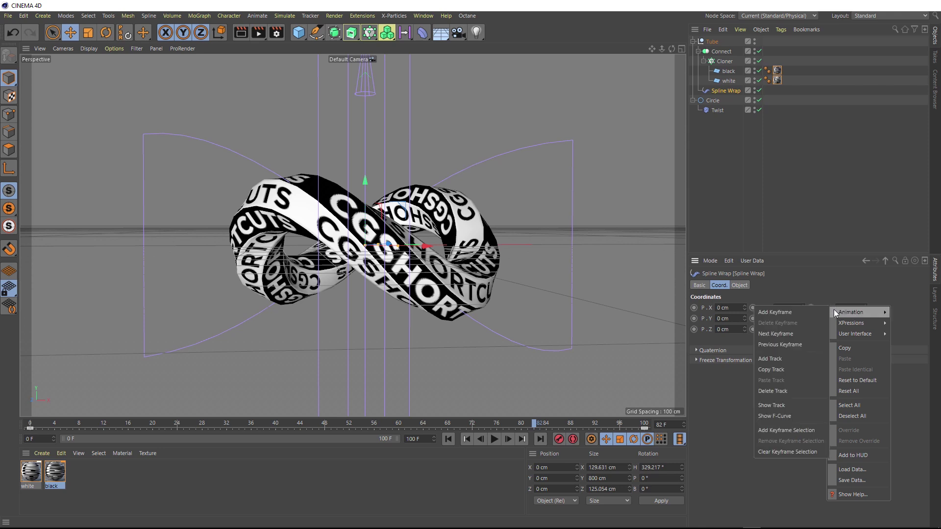
click(800, 416)
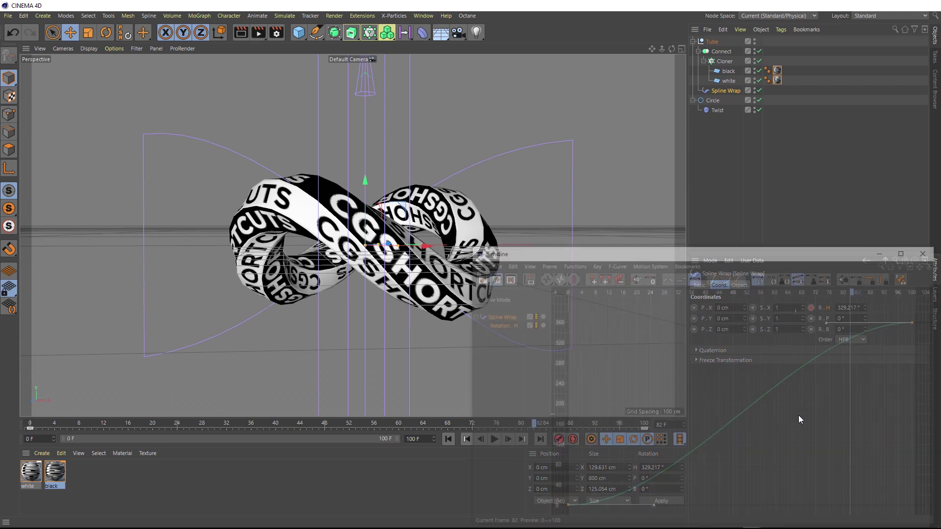
drag(752, 260, 611, 172)
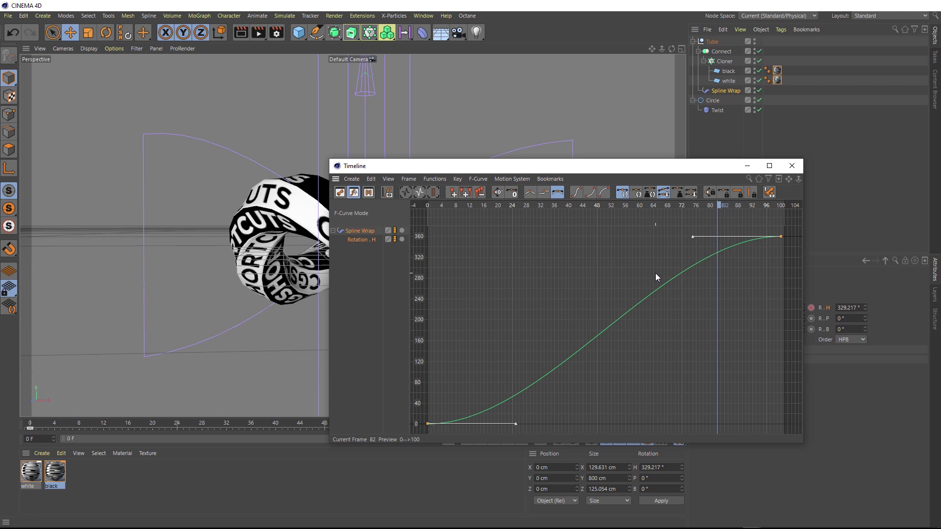
key(ctrl+a)
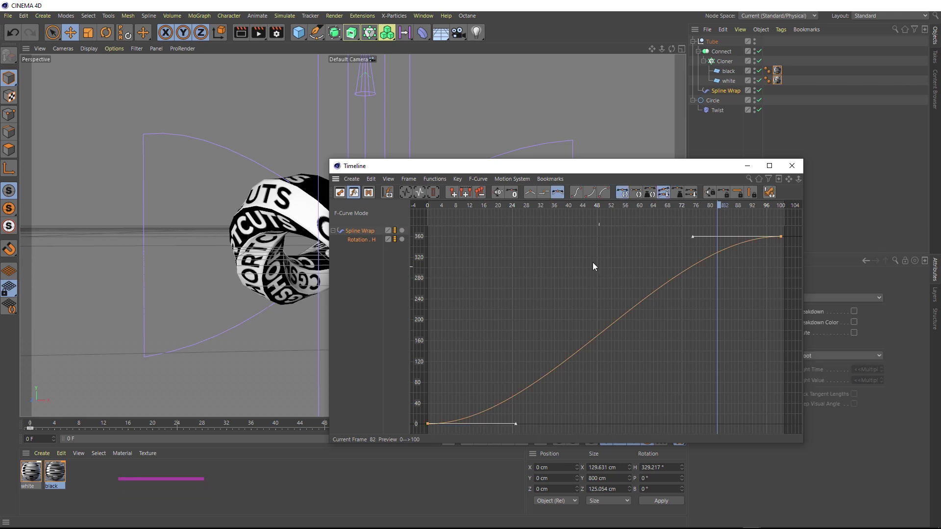
click(529, 193)
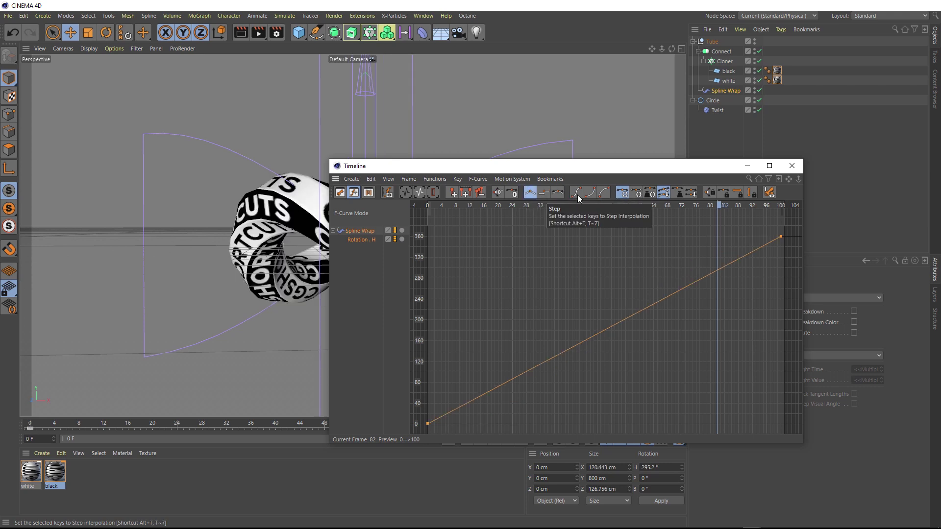
click(792, 165)
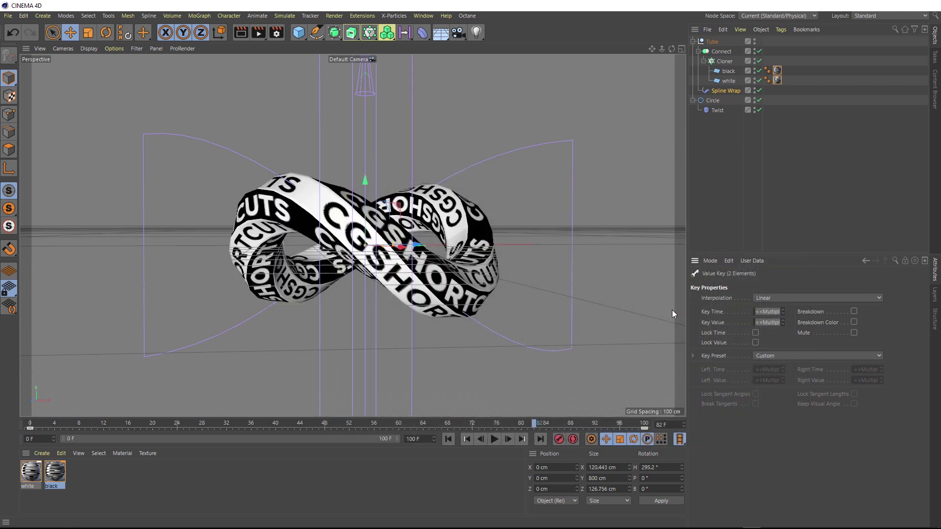
click(447, 440)
click(494, 439)
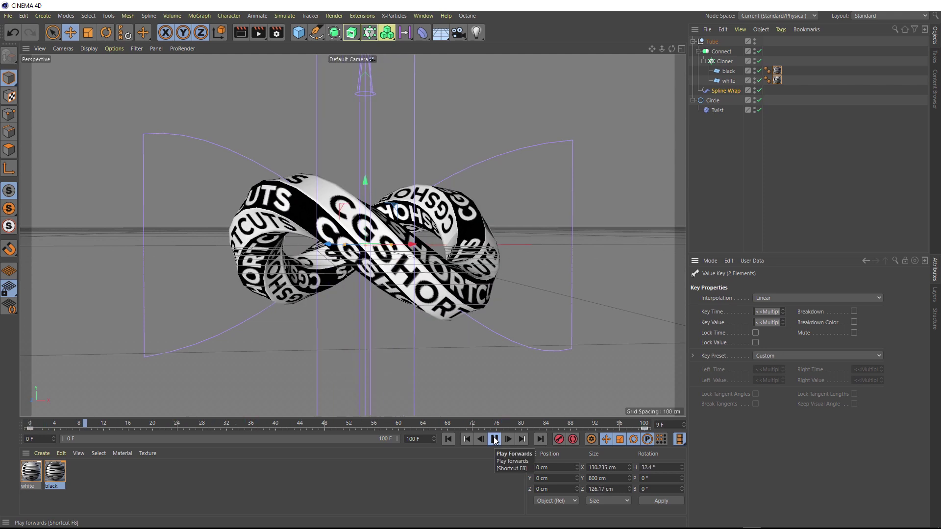
click(494, 439)
click(449, 439)
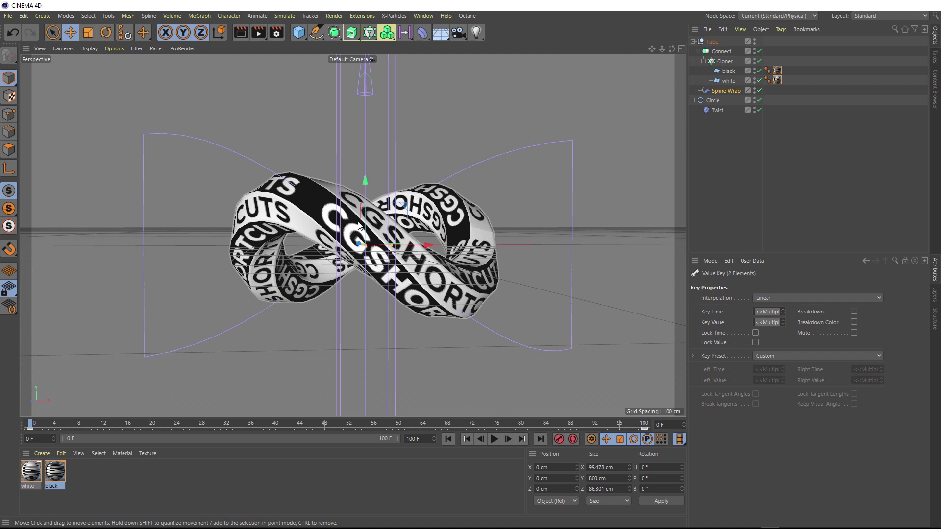
Set the white material tag's Offset V to 0% at frame 0
click(779, 80)
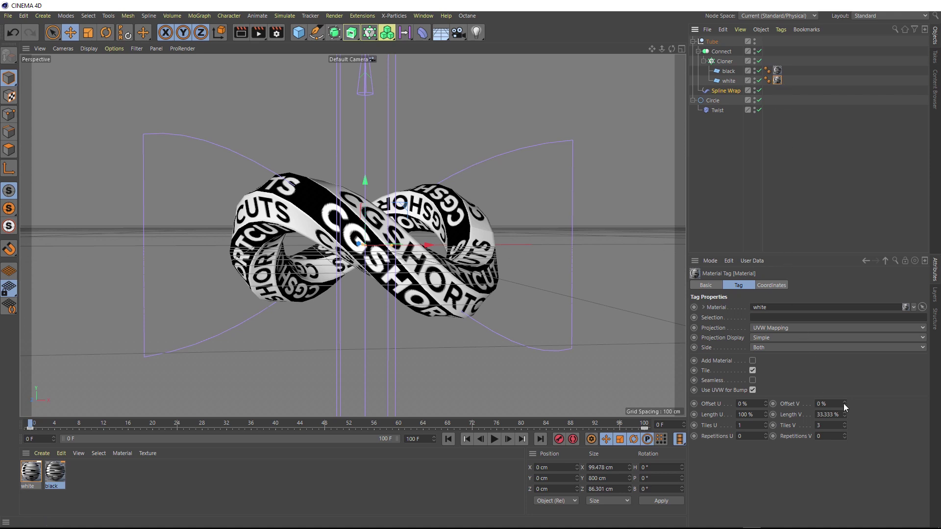
drag(844, 403, 811, 402)
text(0)
key(Return)
Add an Offset V keyframe at frame 100
click(645, 424)
click(828, 404)
text(1)
click(773, 404)
Preview the scroll, then paste Length V's 33.333% into Offset V at frame 100
click(448, 439)
click(493, 439)
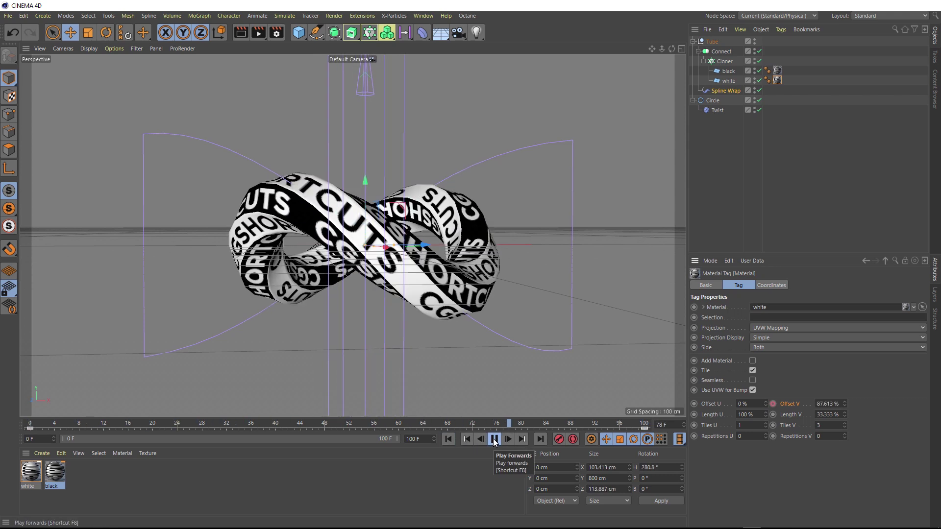
click(494, 439)
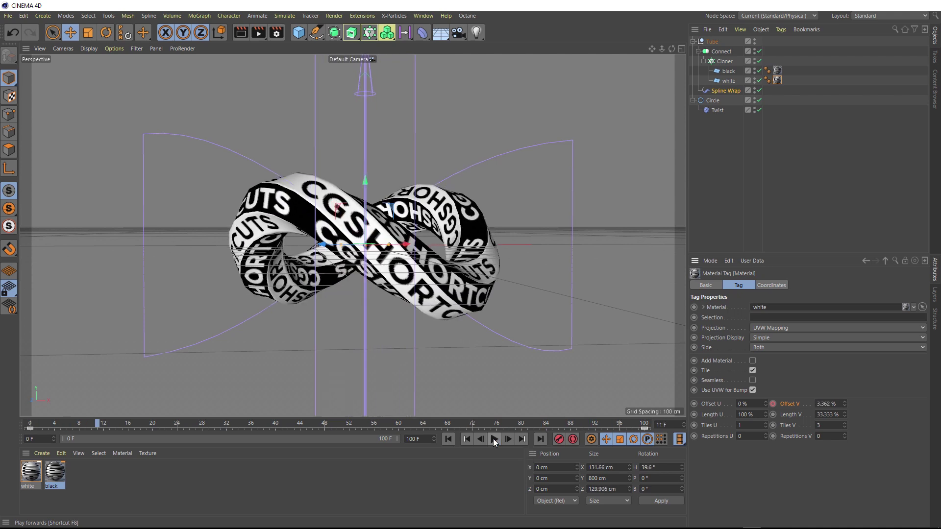
click(448, 440)
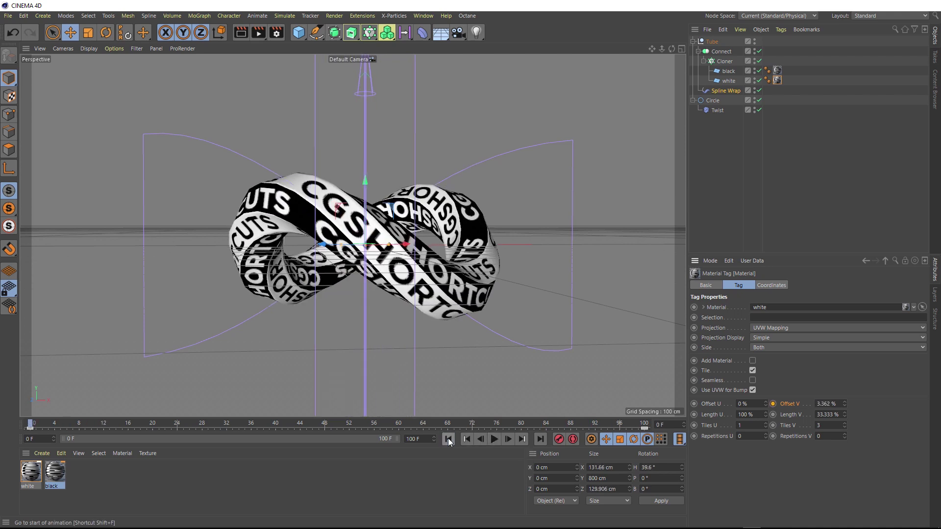
click(541, 439)
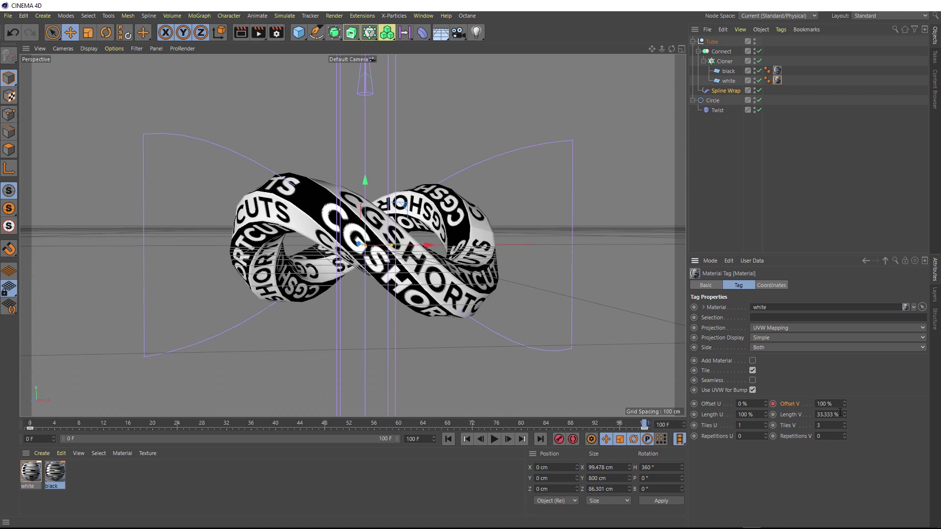
drag(842, 412, 808, 405)
text(33.333 %)
Set all Offset V keys to Linear interpolation in the F-Curve editor
right_click(792, 404)
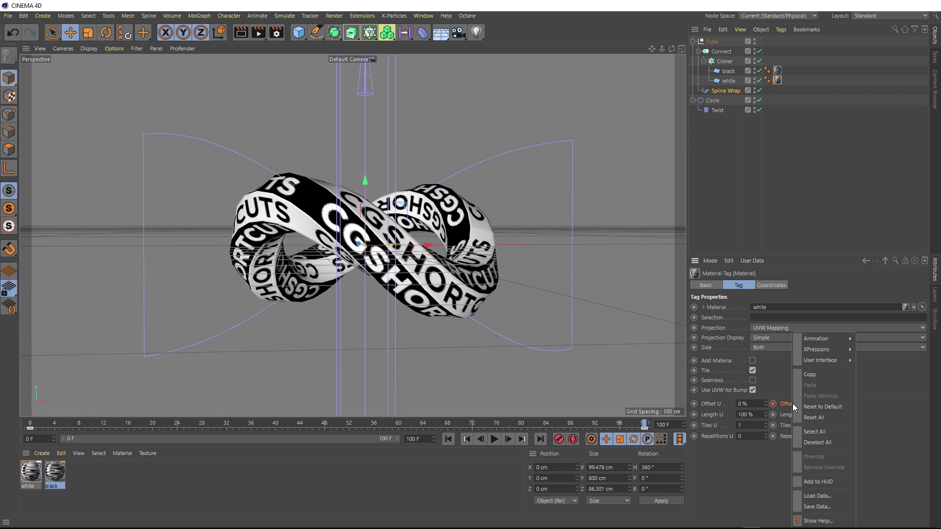
mouse_move(817, 335)
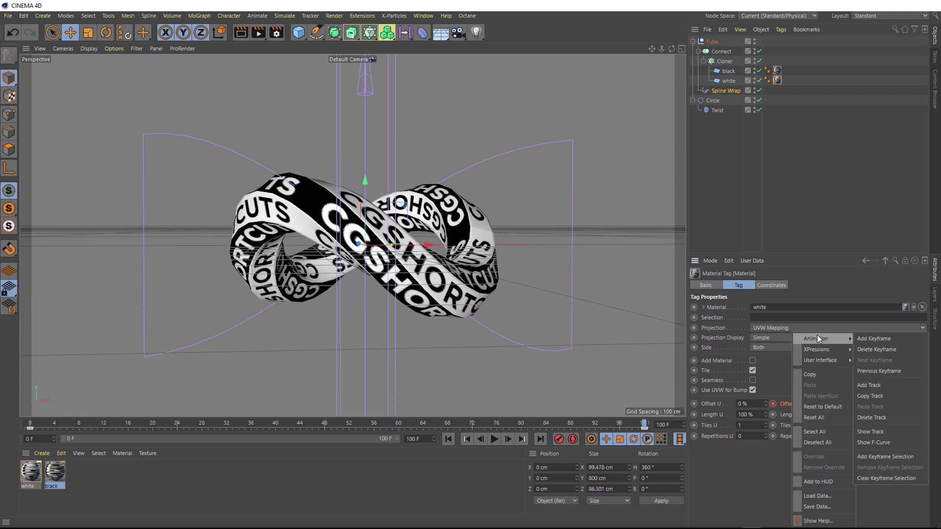
click(884, 439)
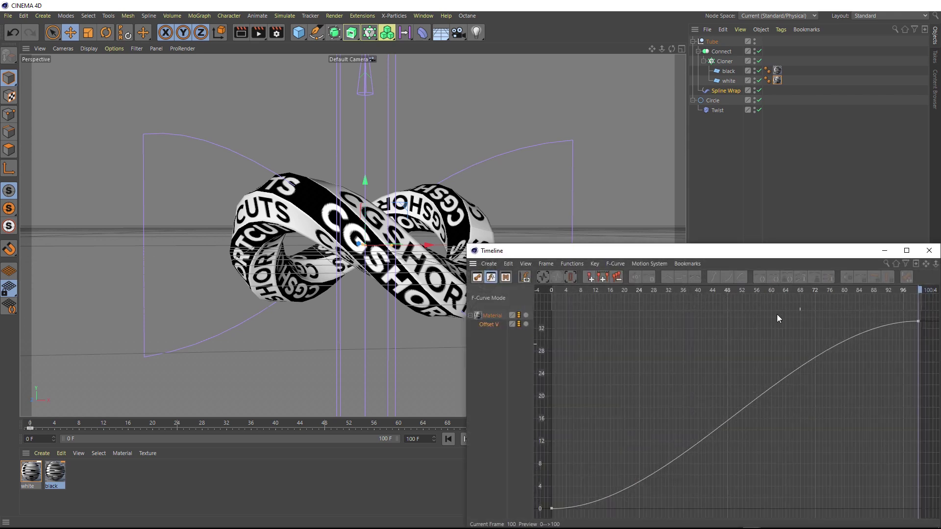
drag(716, 254, 601, 175)
key(ctrl+a)
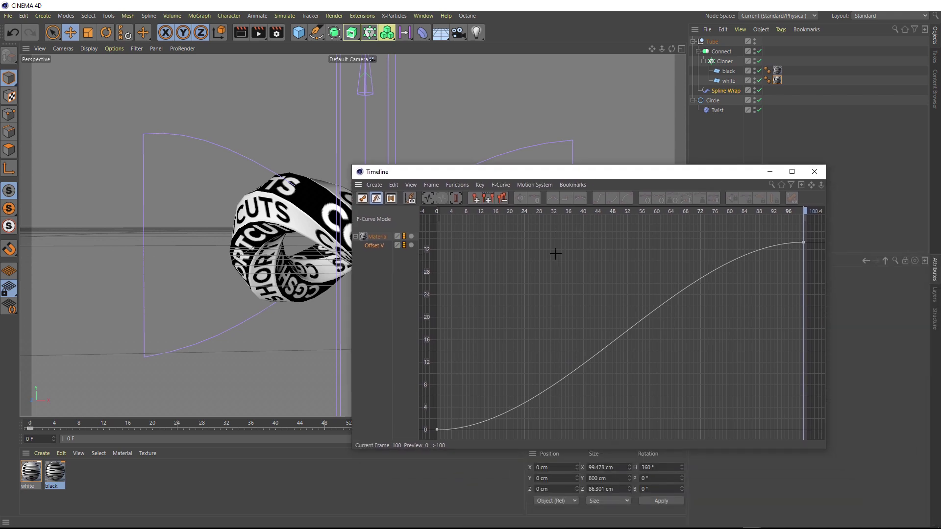
click(553, 197)
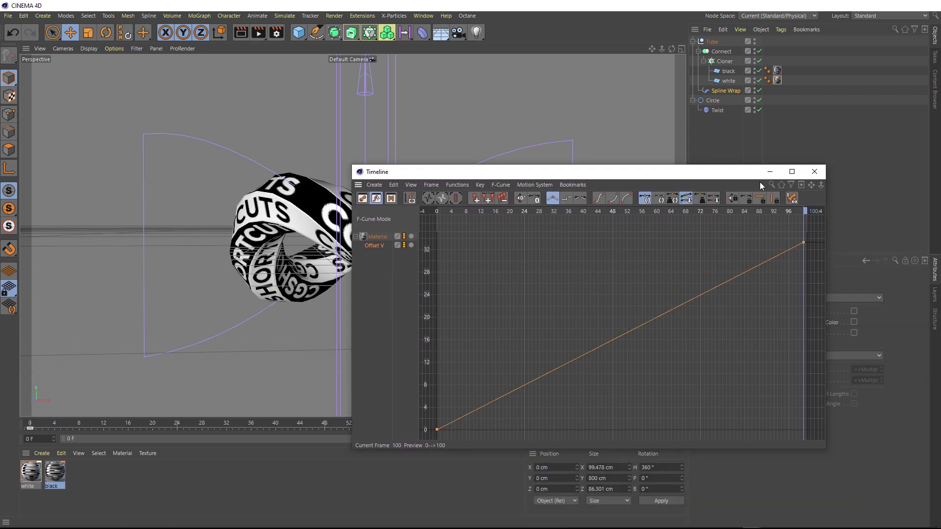
click(814, 173)
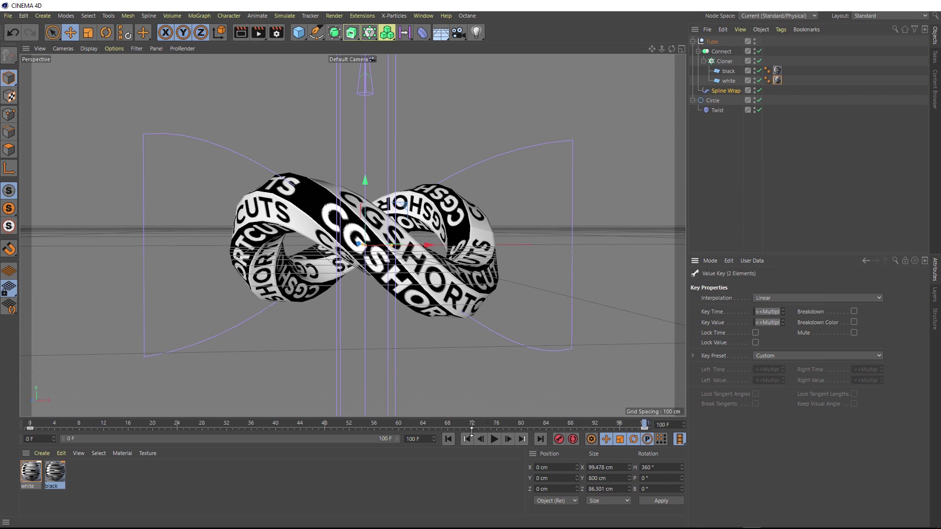
Change the Offset V key at frame 100 to −33.333%
click(493, 441)
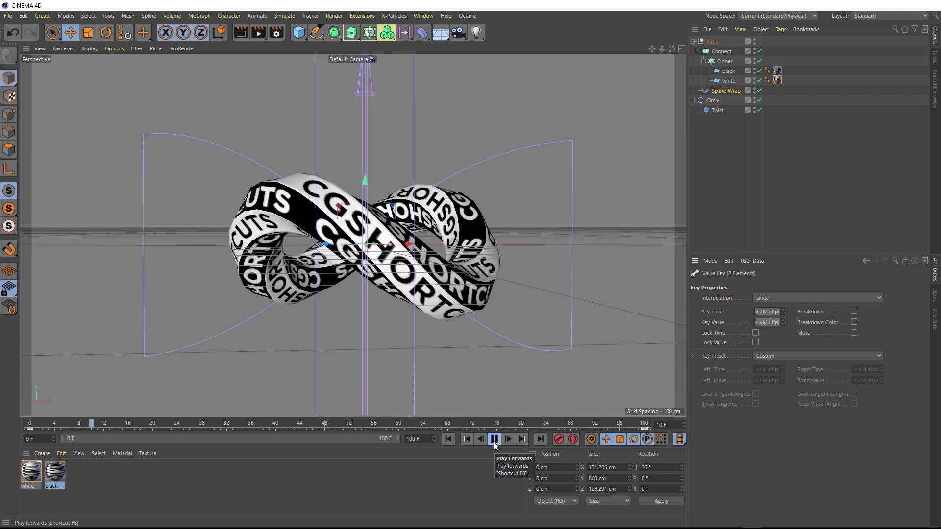
click(494, 441)
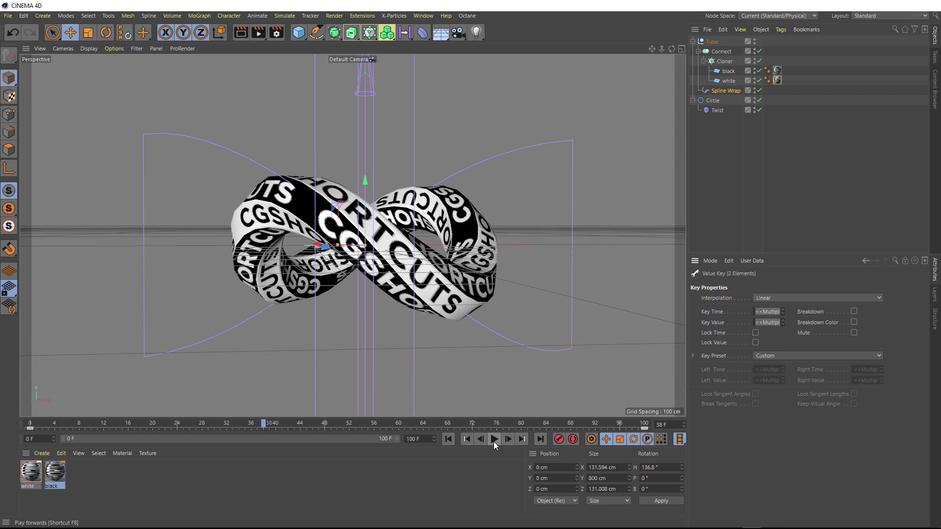
click(777, 80)
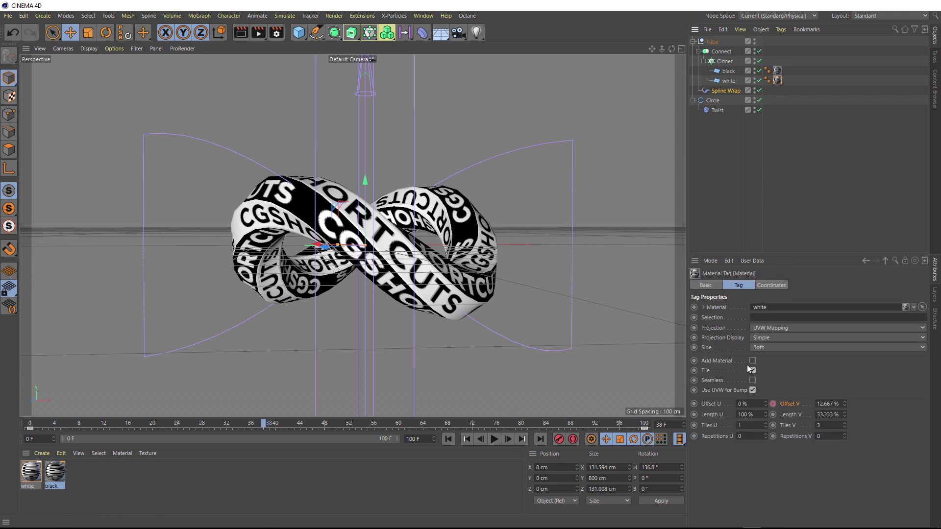
click(640, 425)
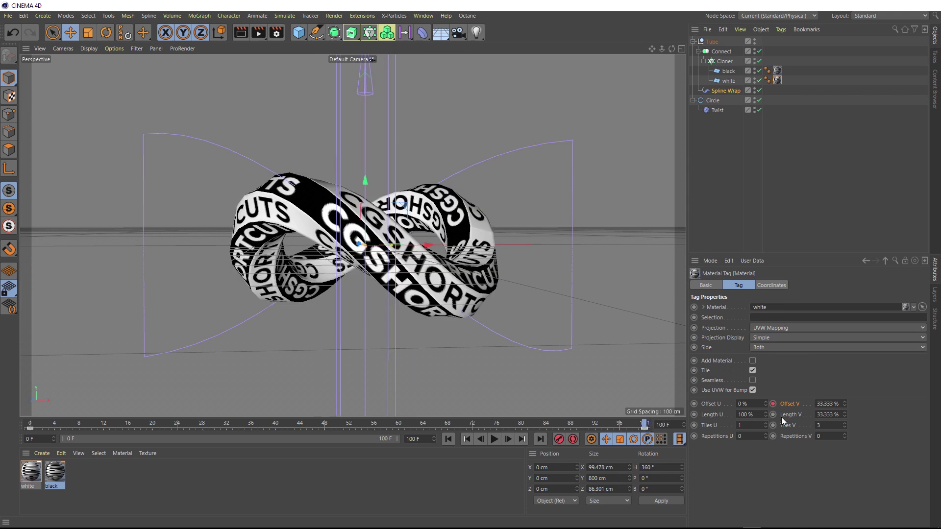
click(818, 404)
double_click(818, 404)
click(772, 404)
Play from frame 0 to preview the reversed lettering scroll
click(447, 440)
click(495, 439)
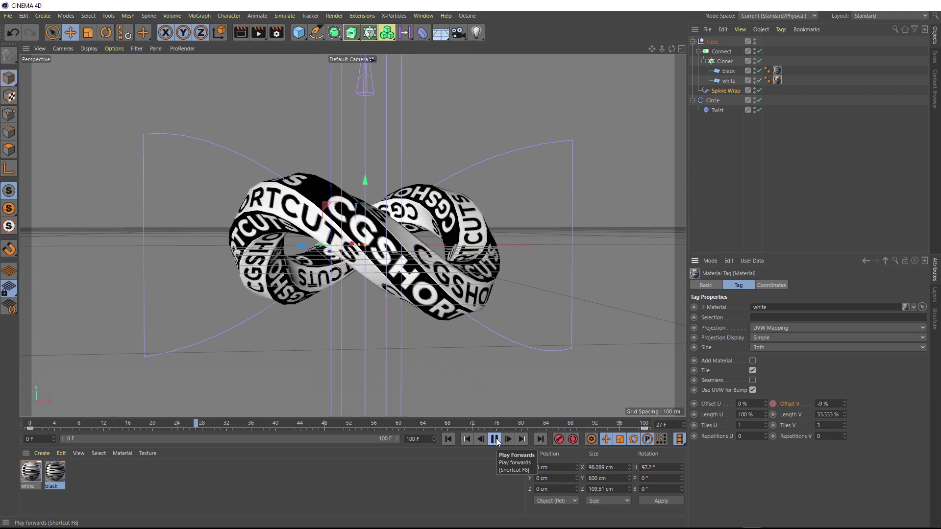
click(494, 440)
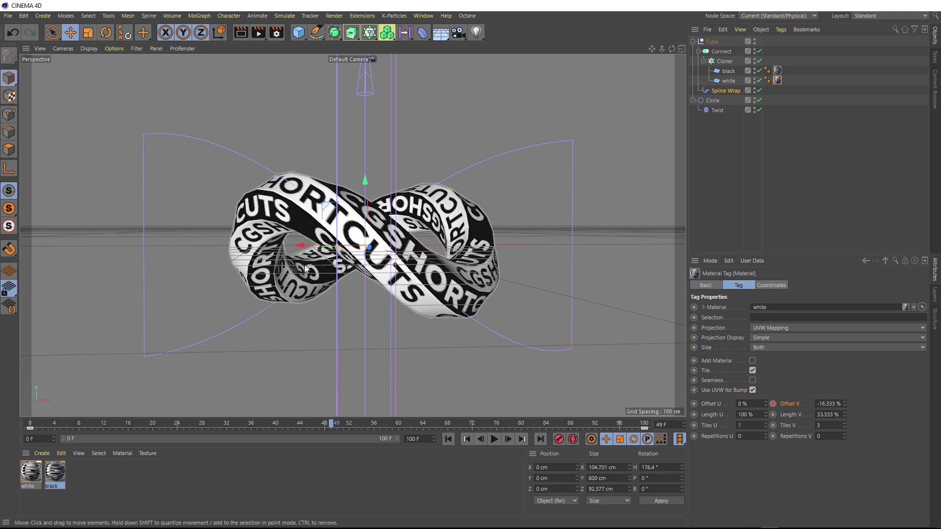
Zoom in on the ribbon's jagged edges and select the Tube group
scroll(266, 249, up, 3)
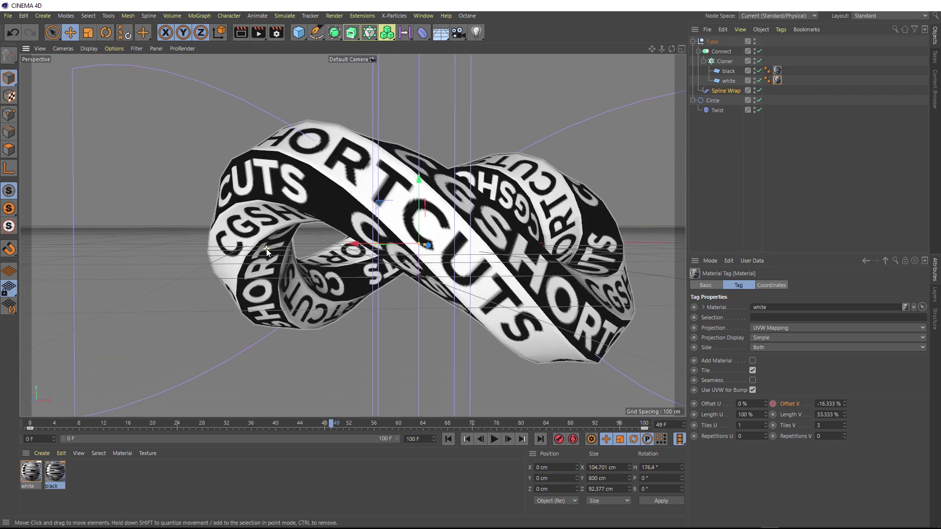
scroll(266, 248, up, 3)
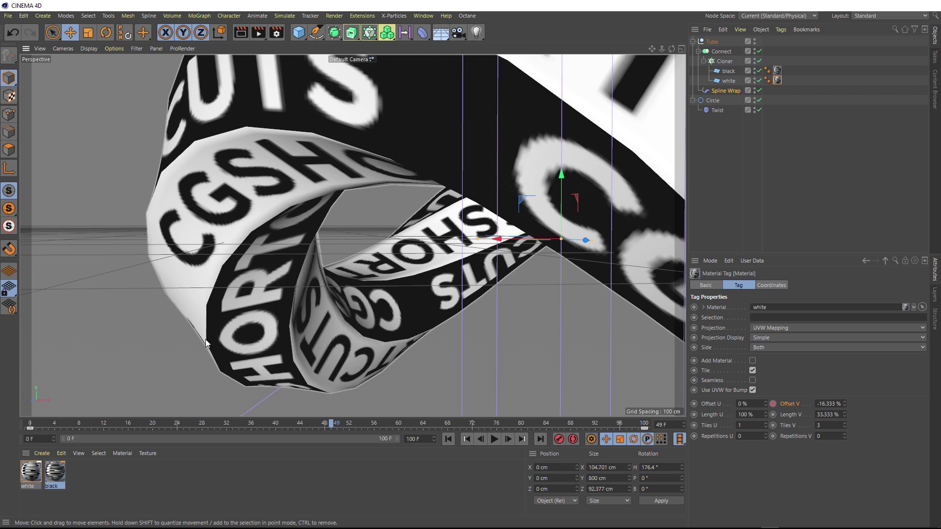
click(712, 42)
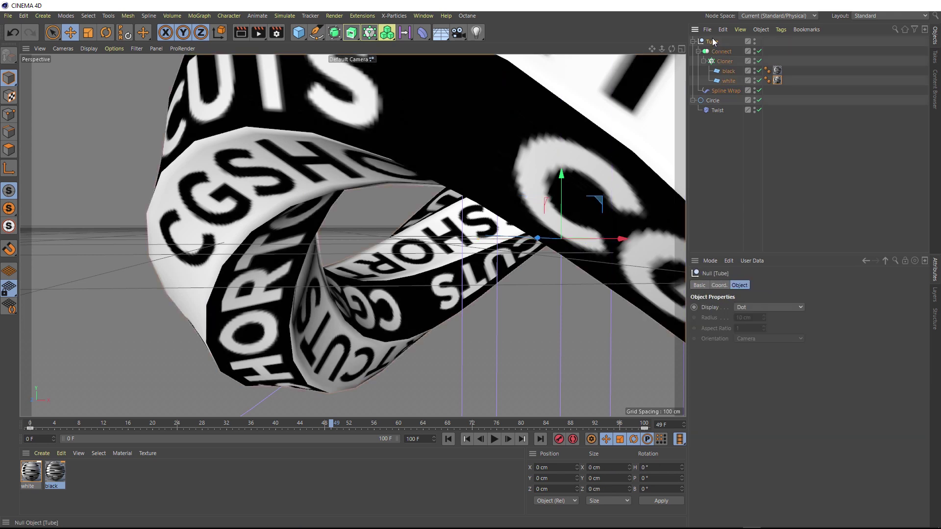
Place the Tube group under a new Subdivision Surface and frame the ribbon
click(335, 33)
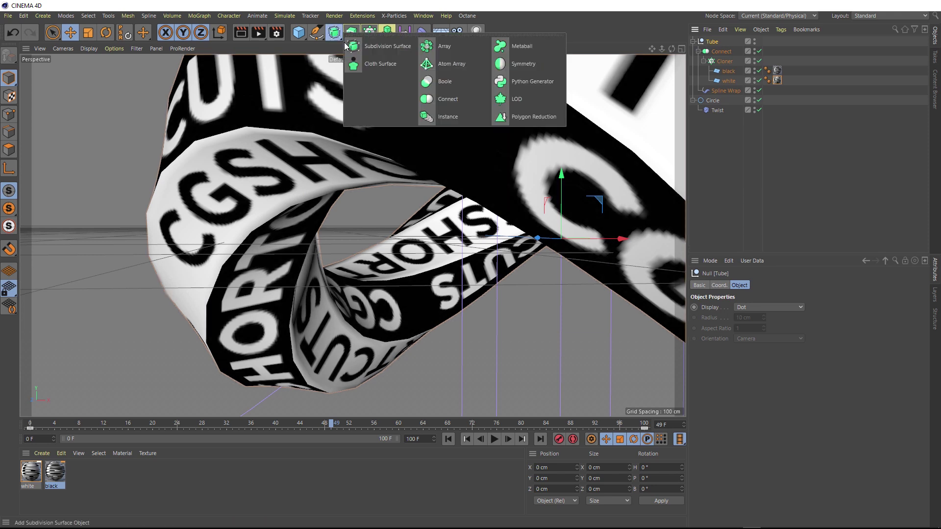
click(387, 46)
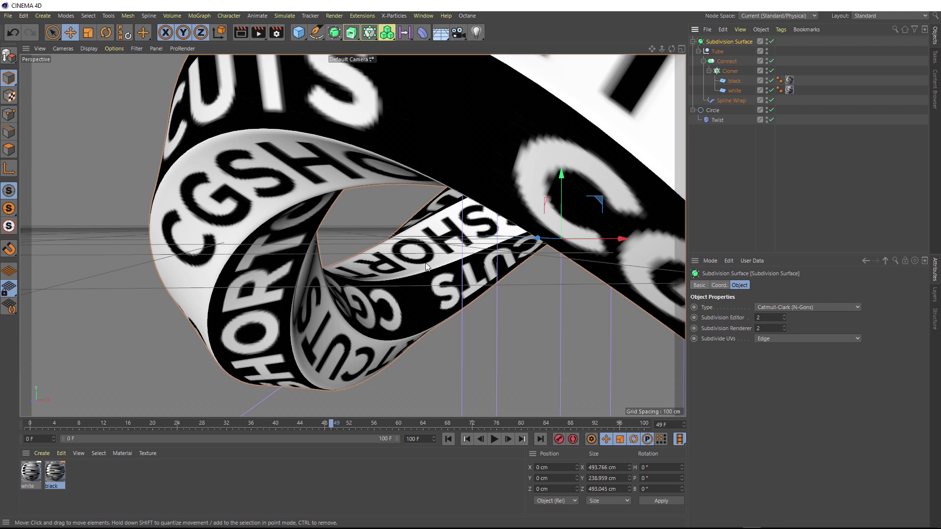
key(h)
Play the smoothed ribbon animation from frame 0
alt+middle_drag(415, 229, 367, 245)
scroll(349, 256, up, 2)
scroll(349, 255, up, 2)
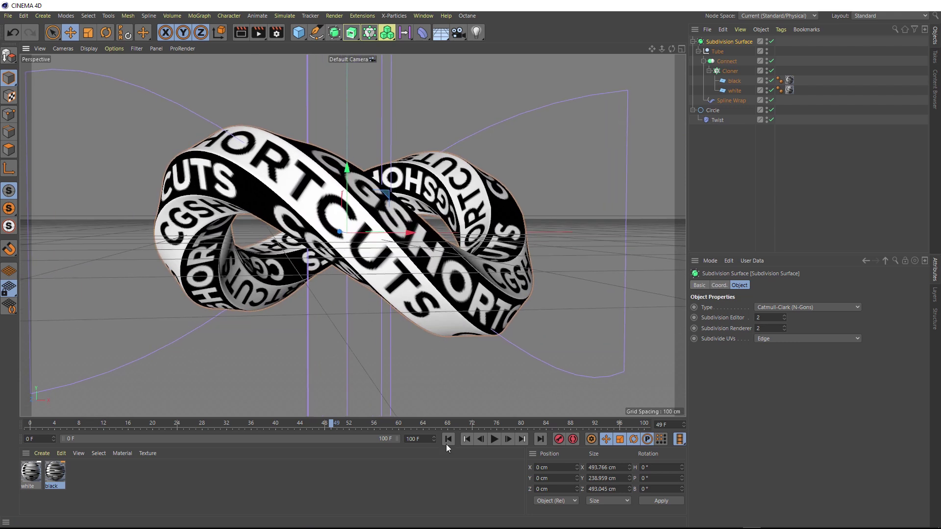
click(447, 440)
click(494, 439)
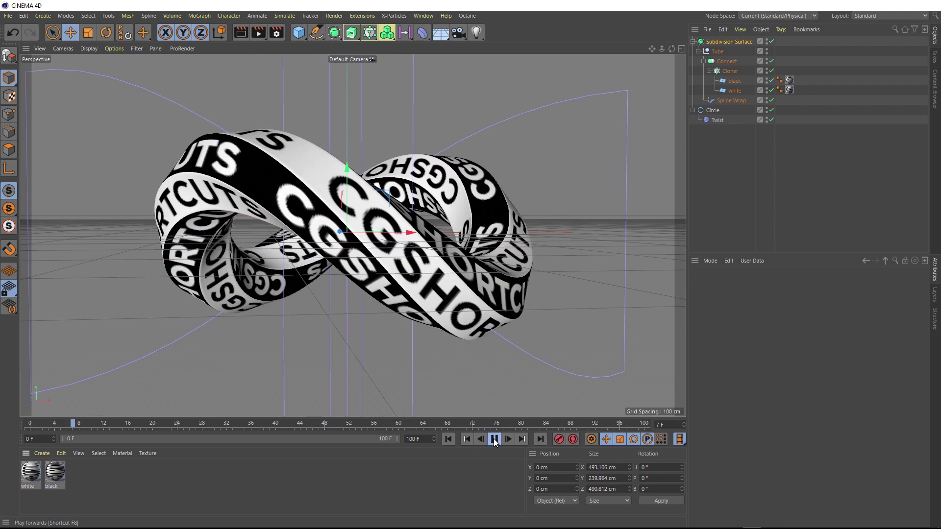